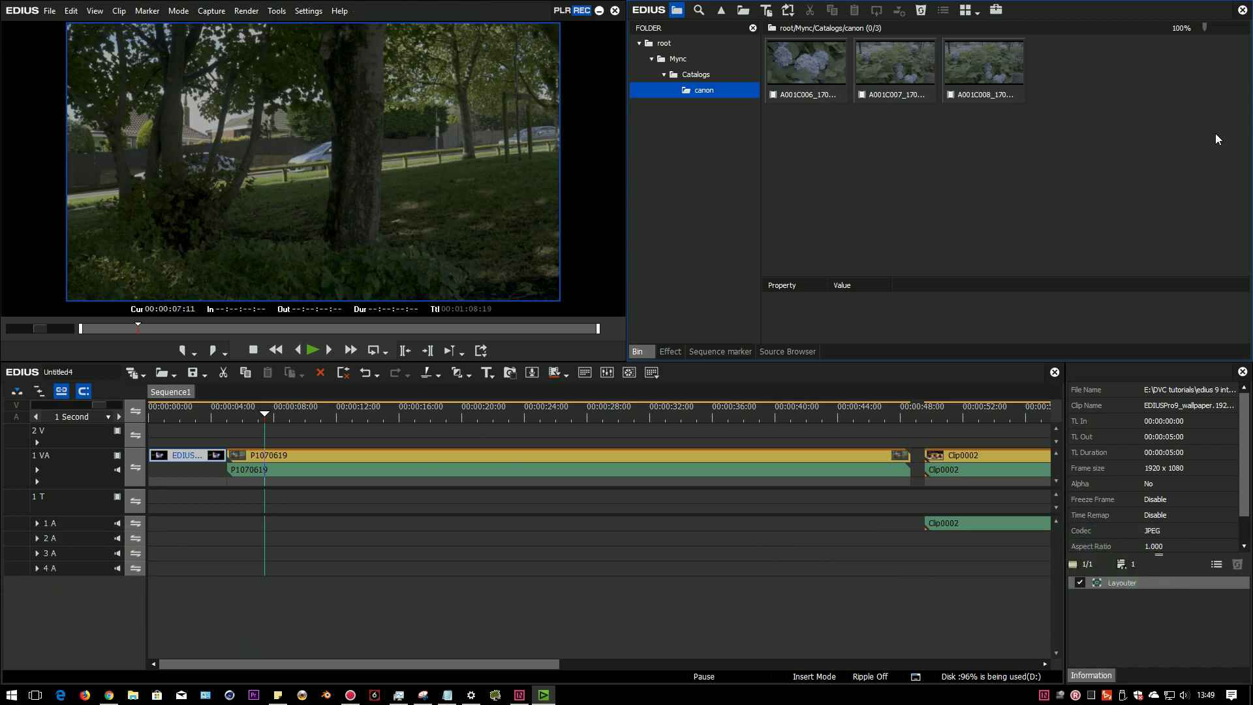
- Load Canon clip A001C006_170620FL_CANON into the player and view its Properties
double_click(821, 67)
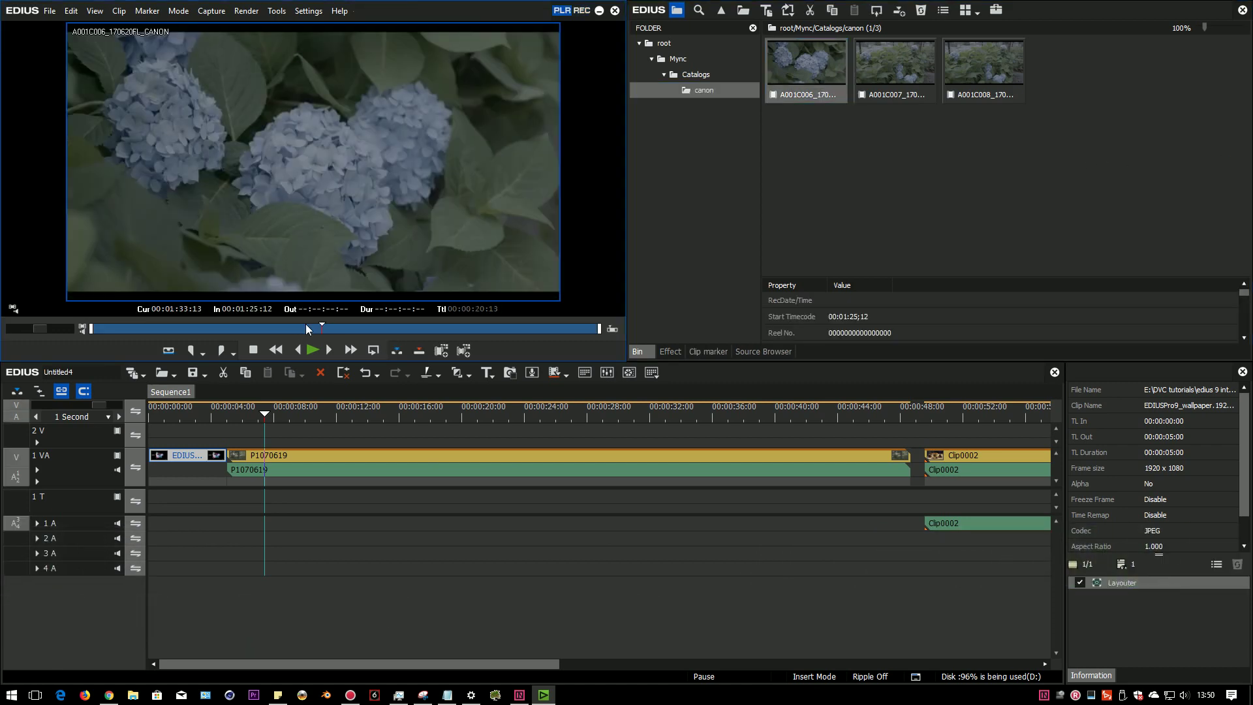
right_click(808, 62)
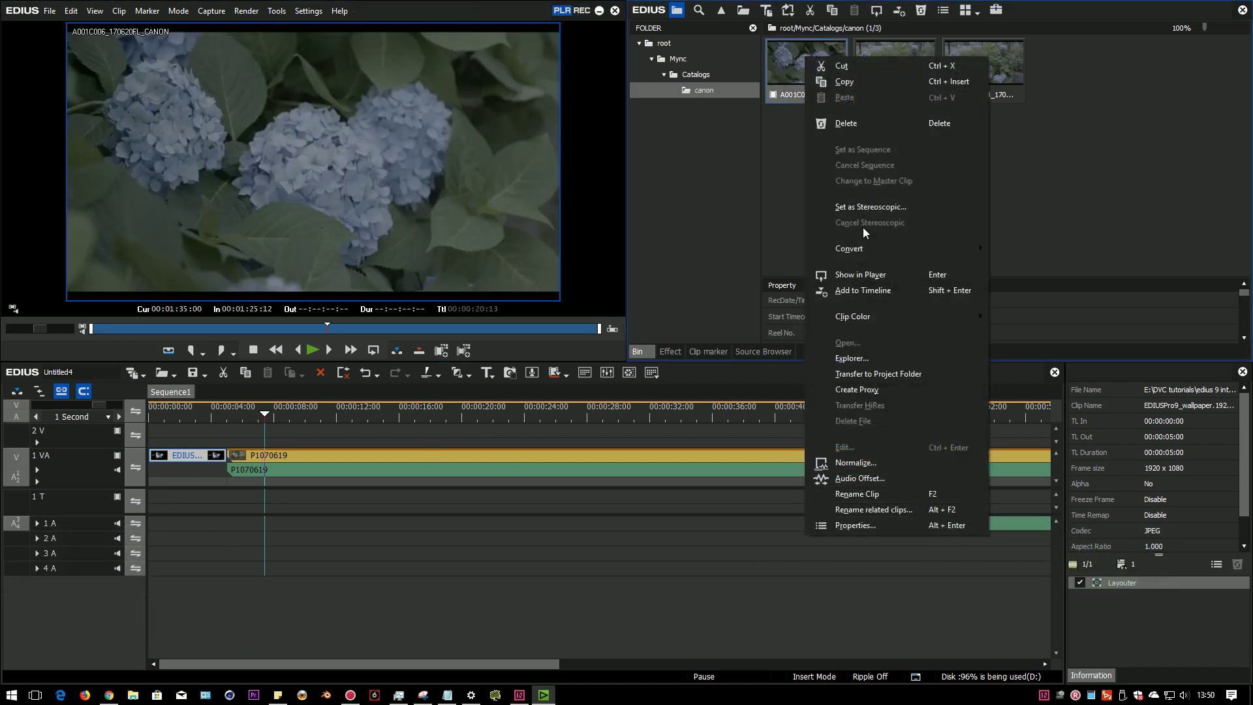
left_click(855, 289)
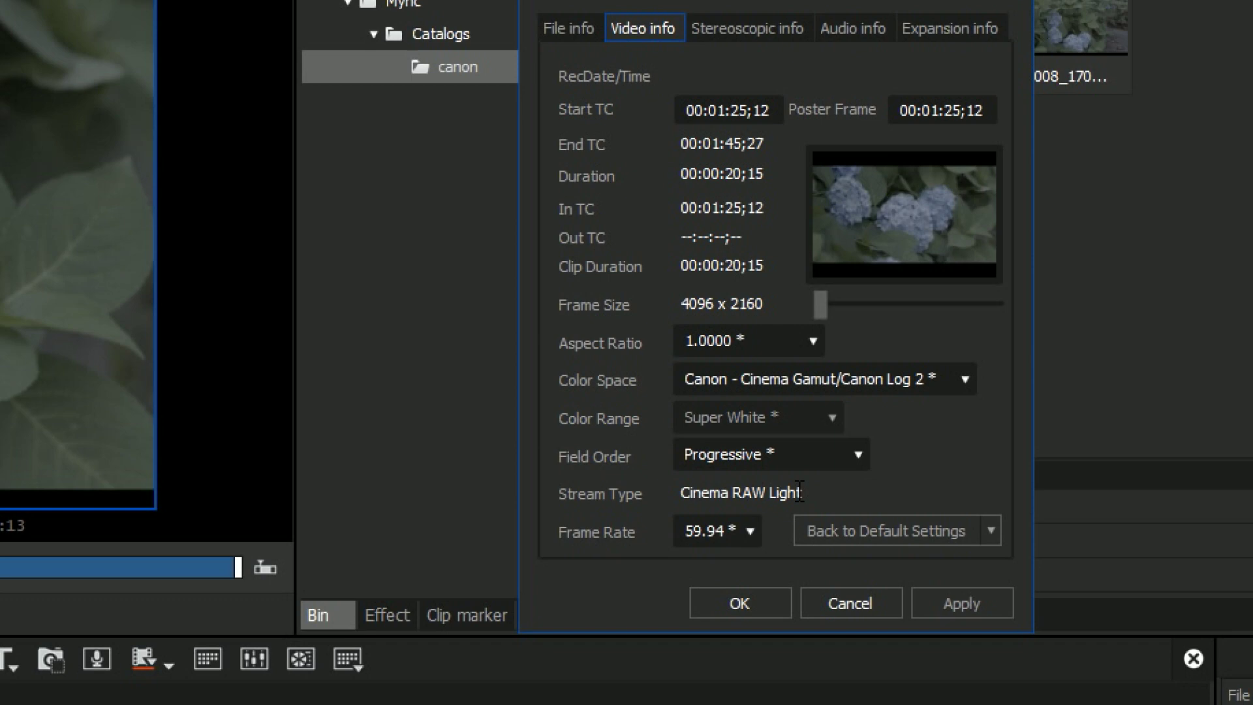
- Apply Primary Color Correction to clip A001C006, mapping Canon Log 2 to BT.2020/BT.2100 HLG
left_click(743, 604)
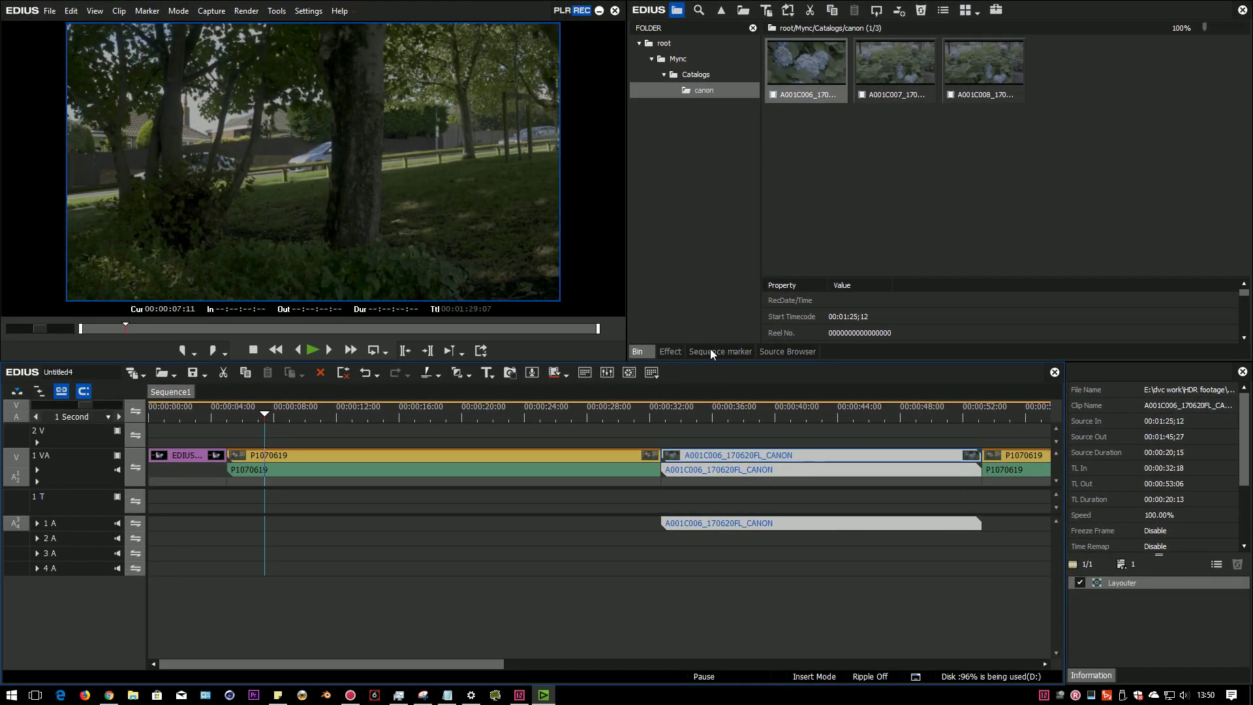
left_click(671, 351)
left_click_drag(1006, 128, 859, 461)
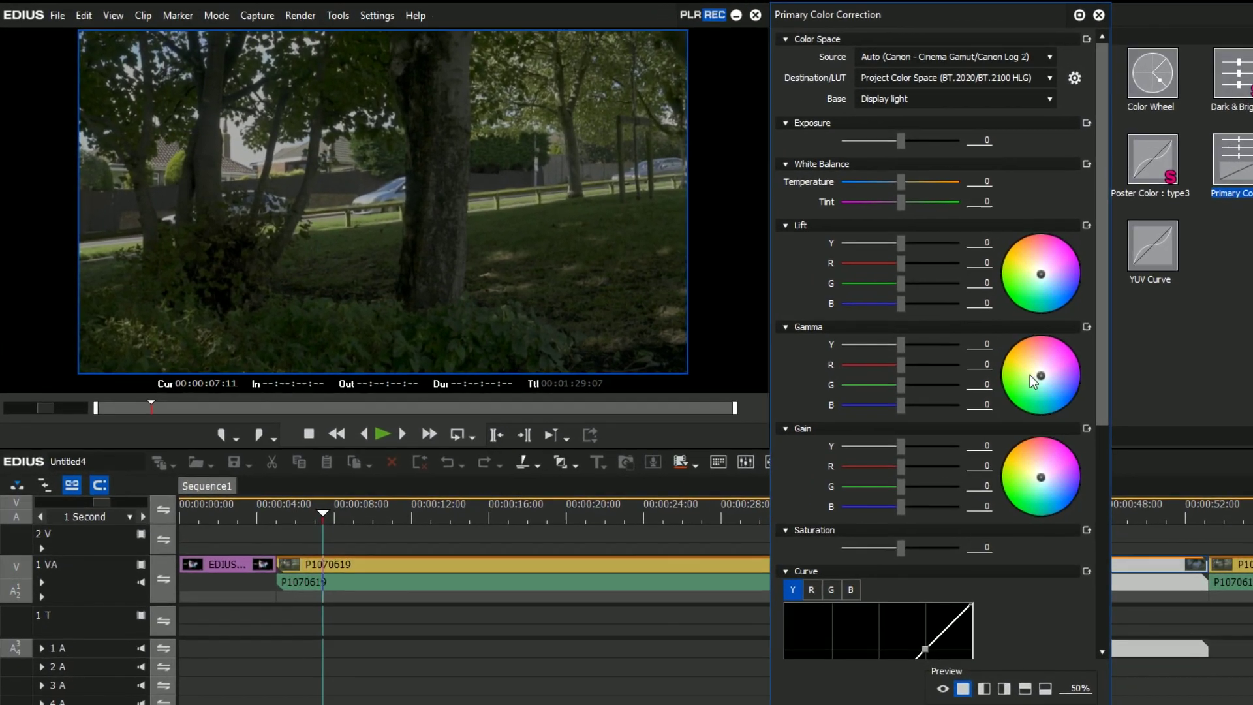
left_click(1129, 515)
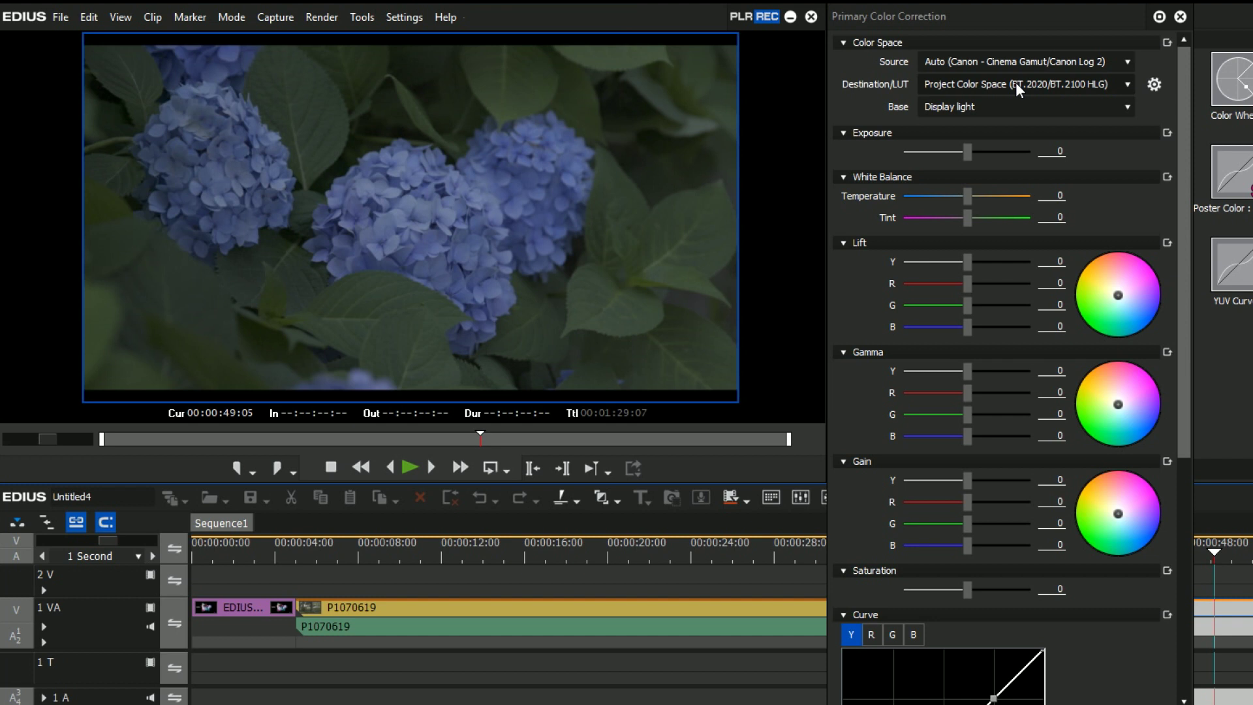
key("Return")
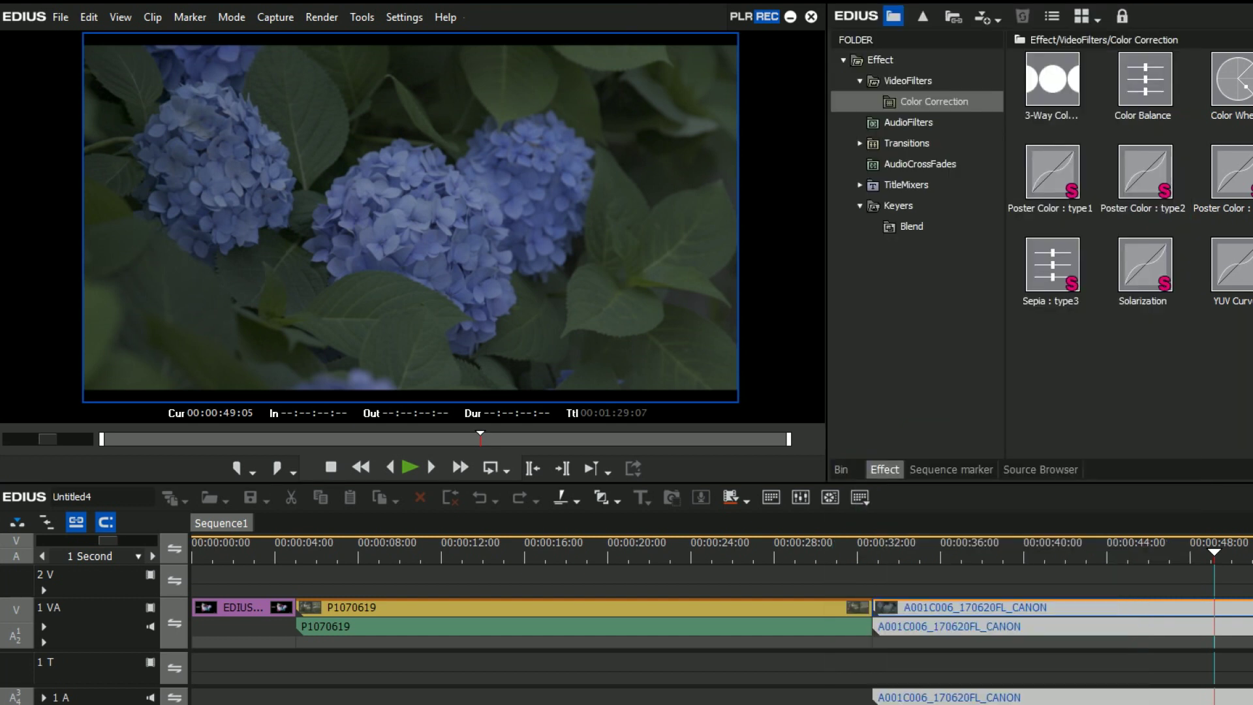
- Create a new bin folder named 'dng' under root
left_click(840, 469)
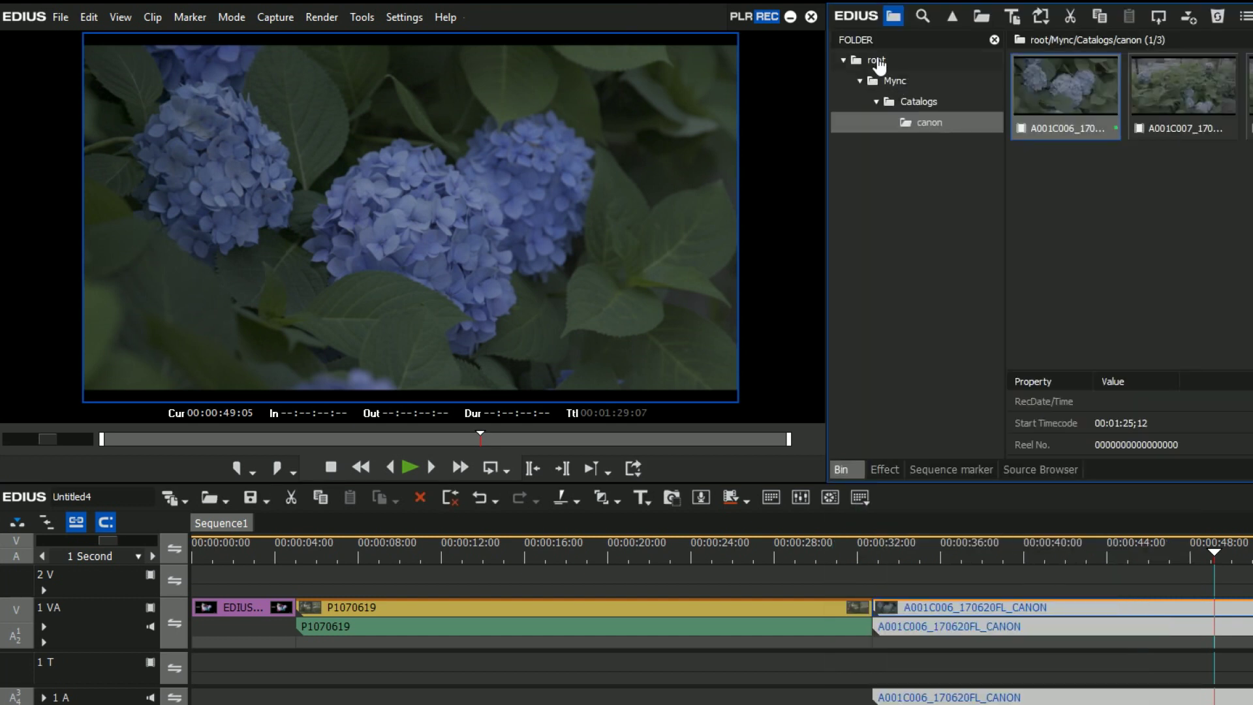
left_click(887, 61)
right_click(887, 61)
left_click(936, 60)
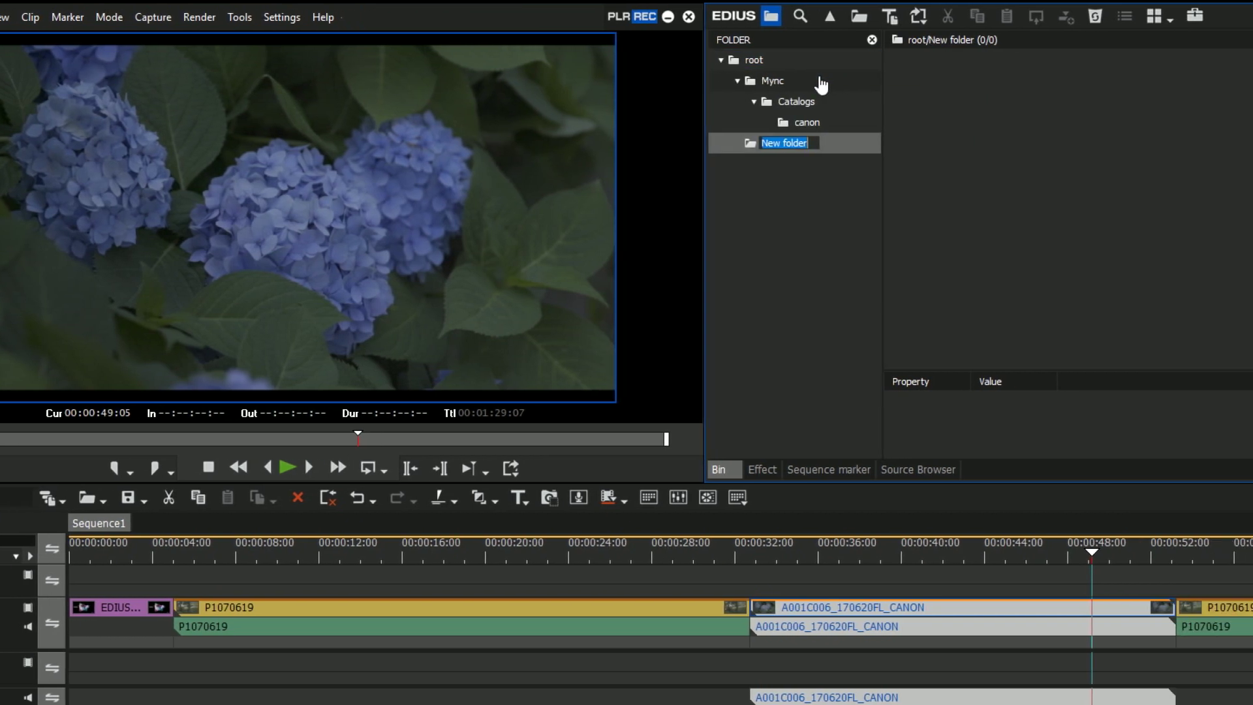
type("dng")
key("Return")
- Import the Blackmagic DNG frames into the dng folder as one sequence clip
double_click(1075, 144)
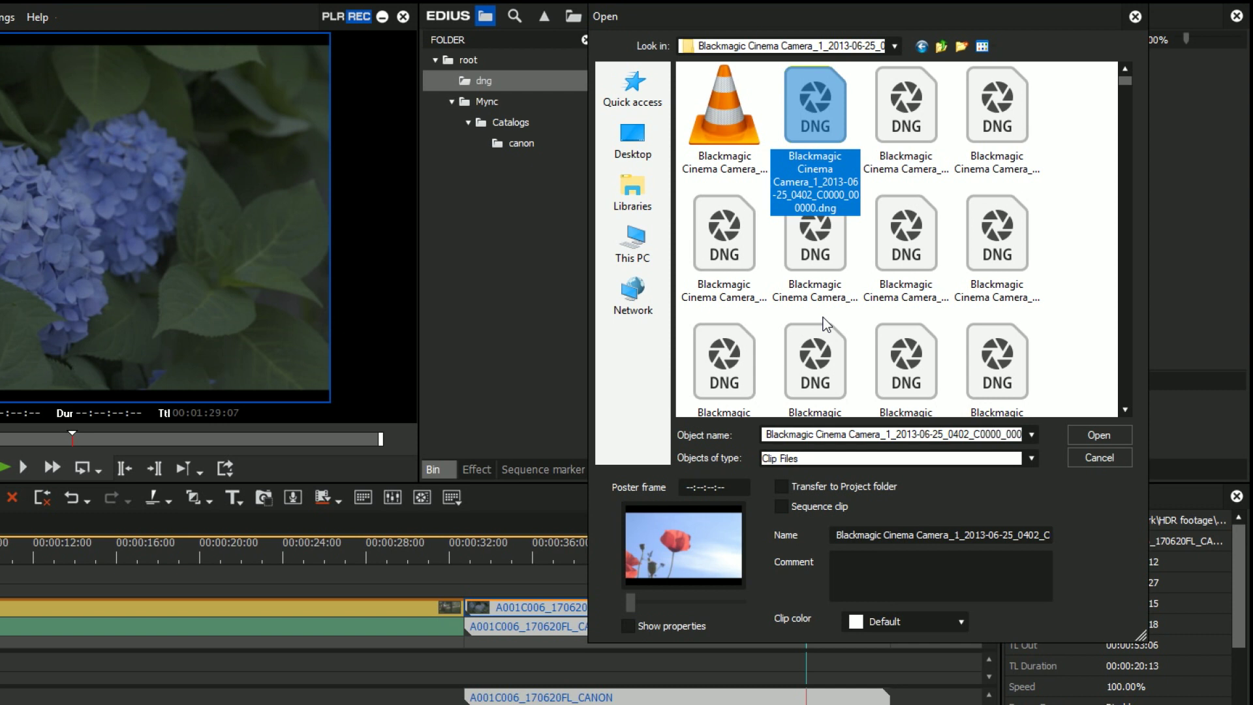
left_click(785, 505)
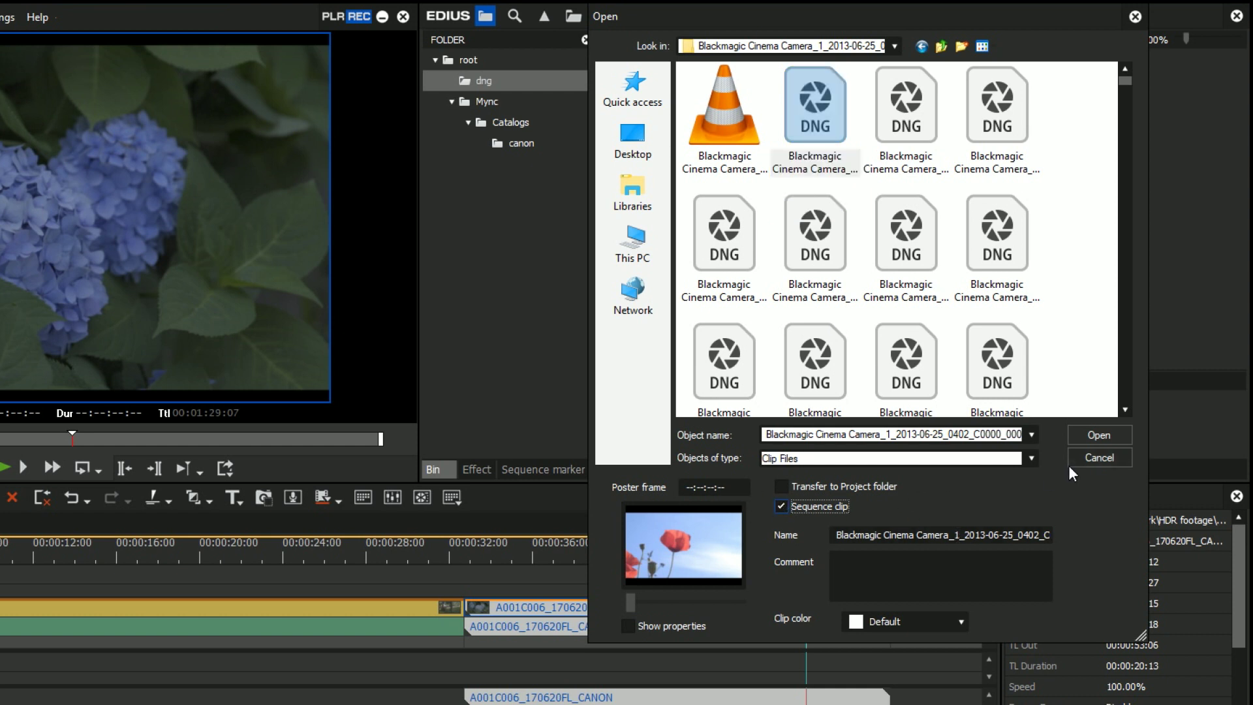
left_click(1087, 432)
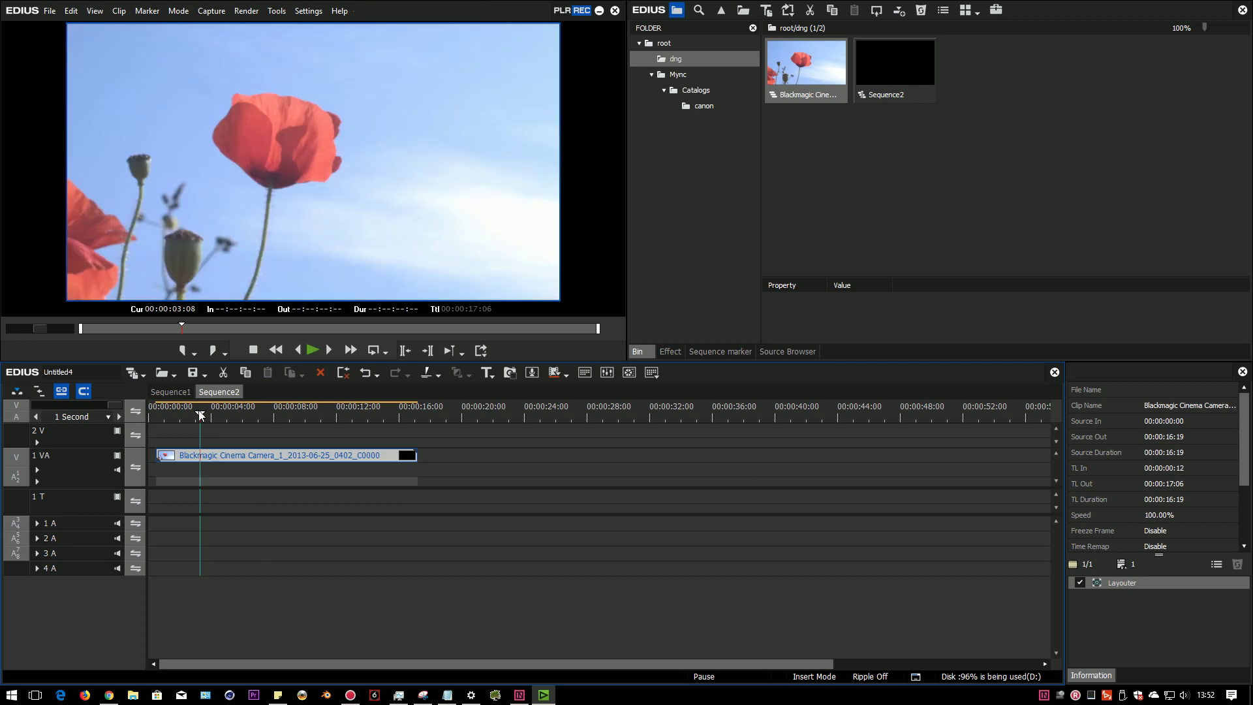
left_click(278, 416)
left_click_drag(279, 415, 210, 416)
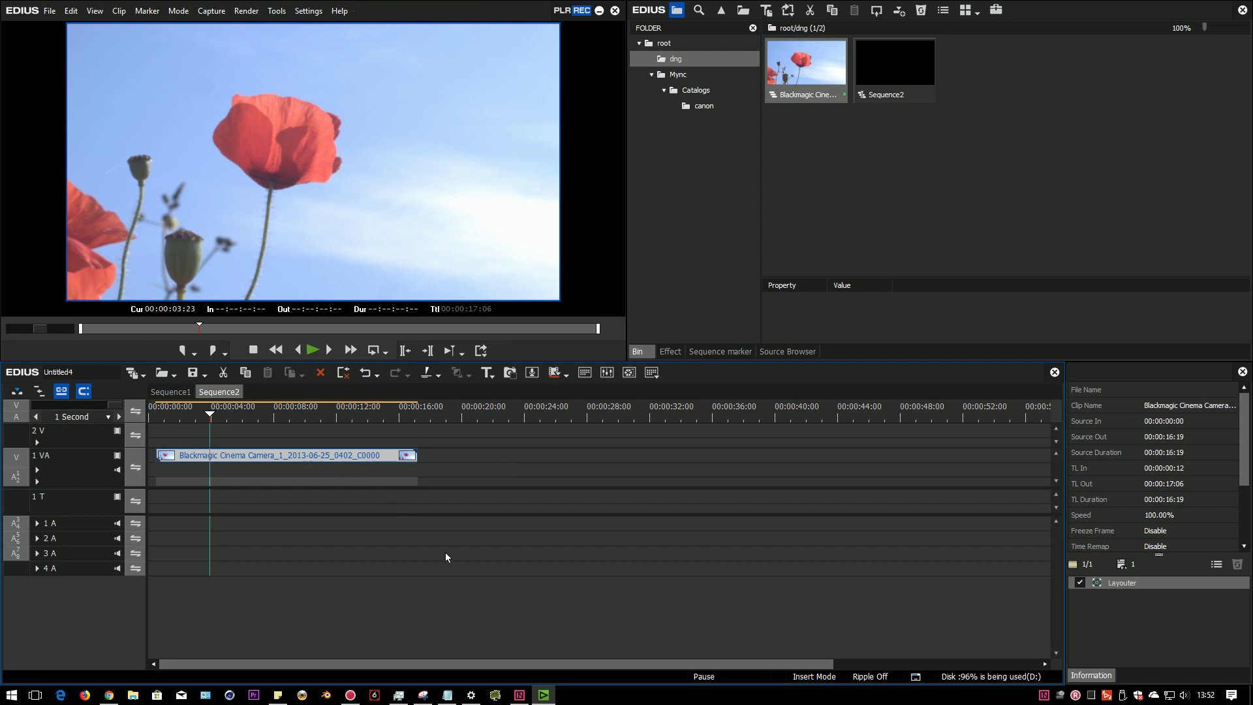
left_click(519, 695)
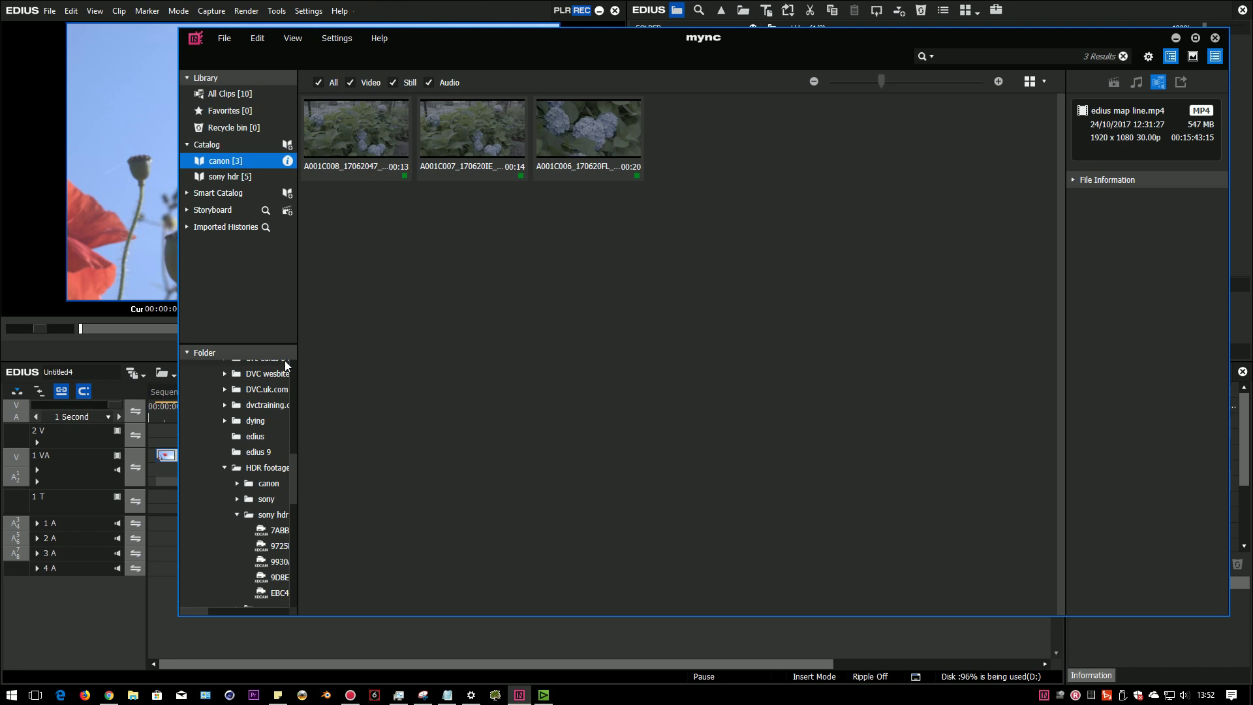
left_click_drag(289, 466, 291, 412)
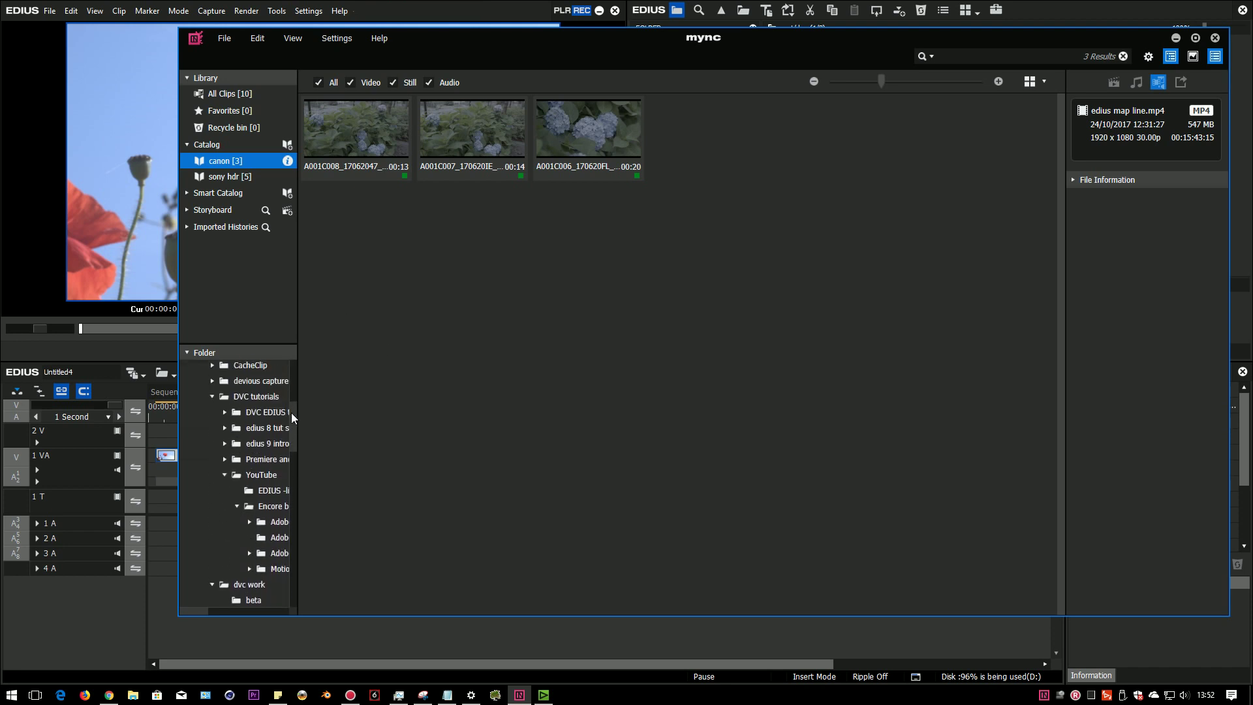
left_click(270, 431)
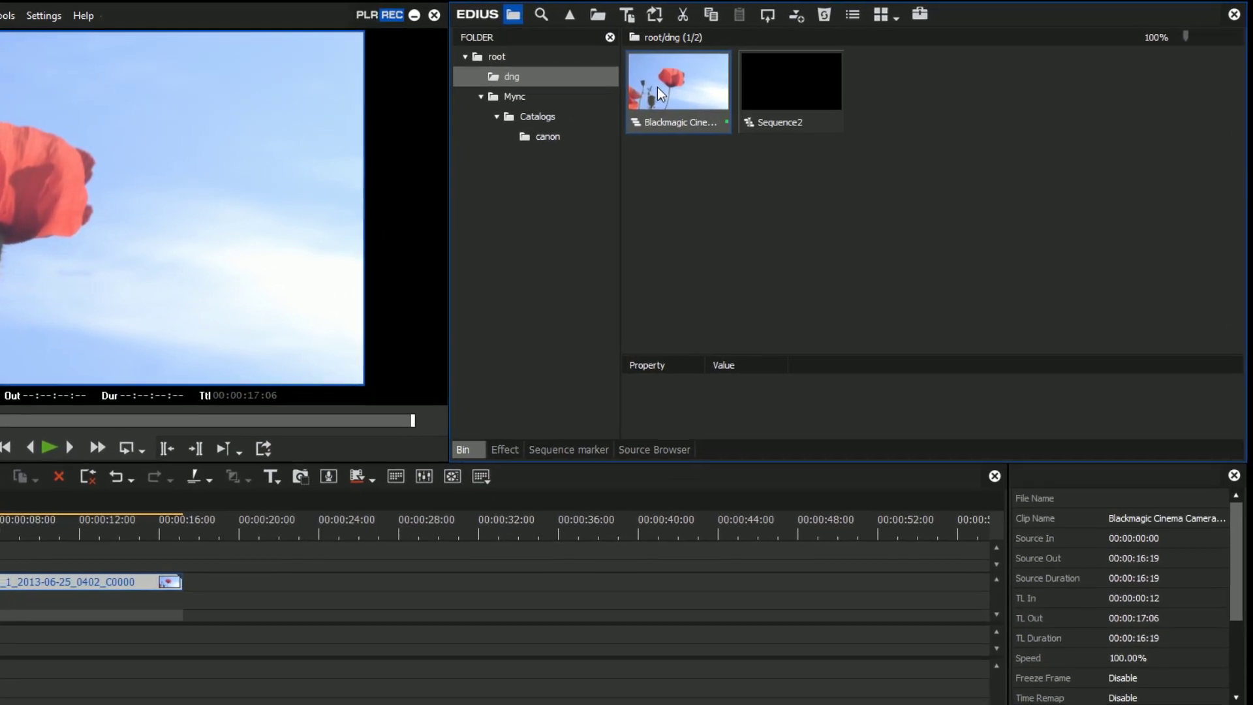
- Convert the Blackmagic clip to a Grass Valley HQX Online Quality AVI file
right_click(654, 92)
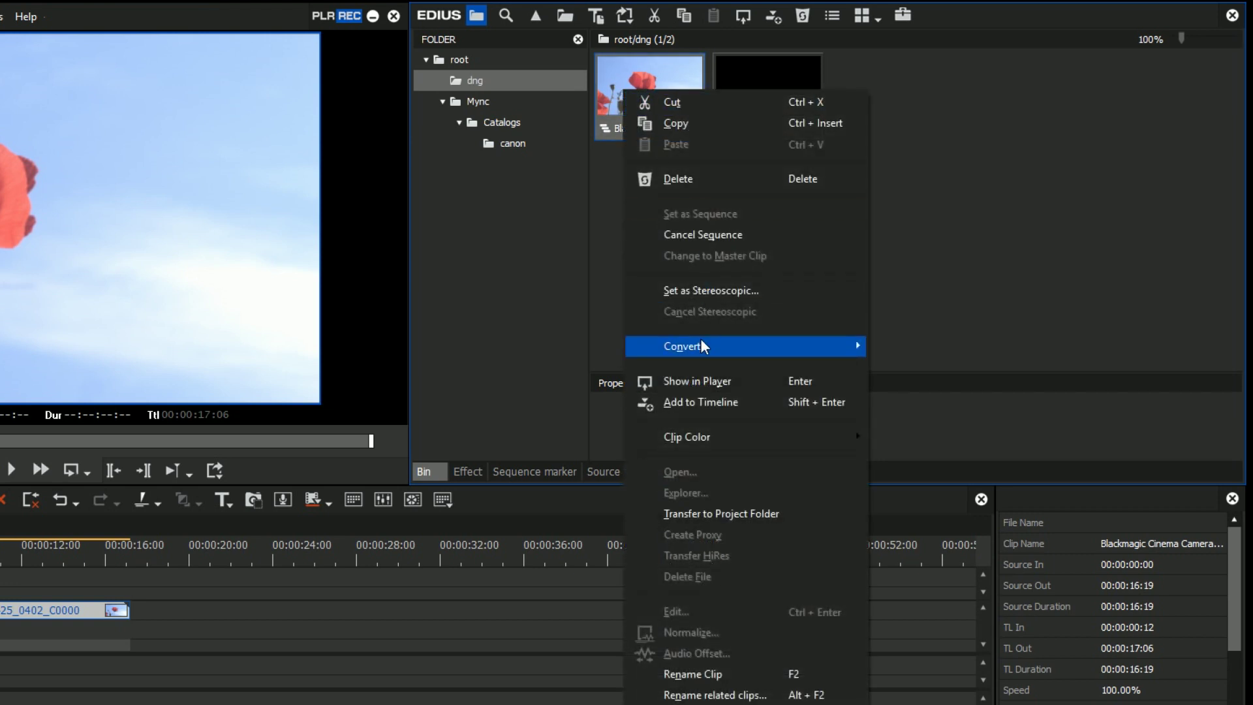
mouse_move(703, 347)
left_click(892, 348)
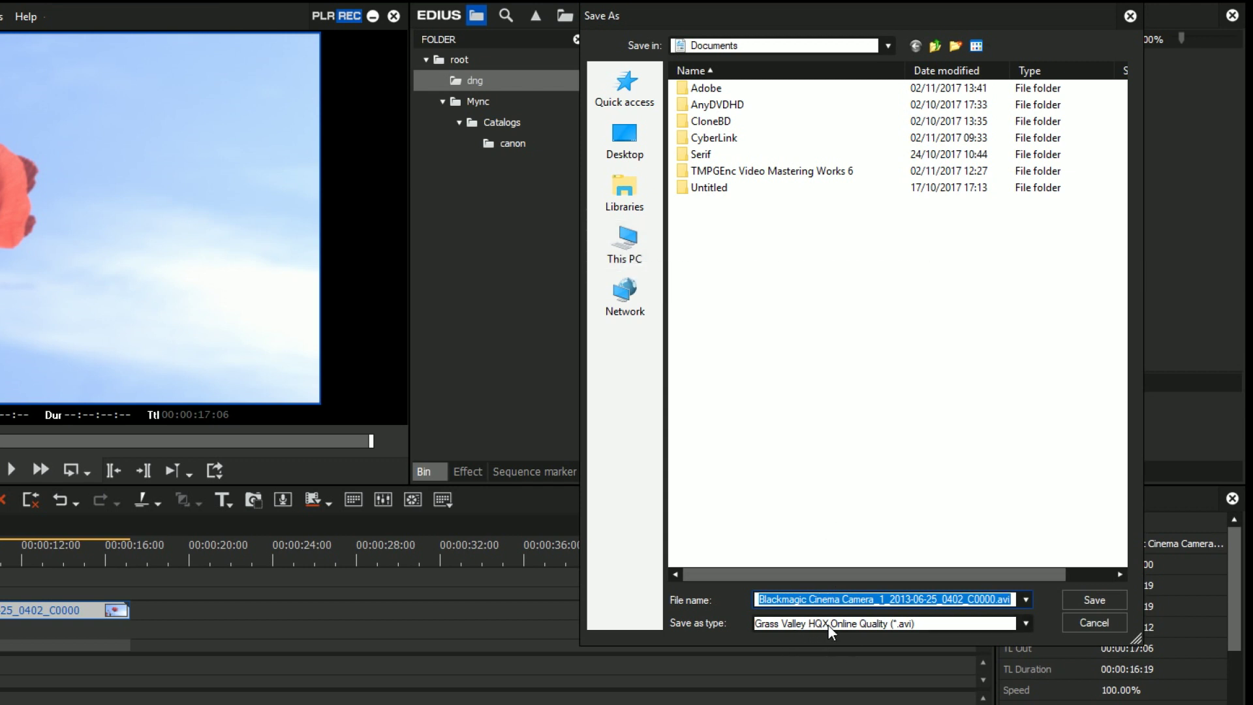
left_click(850, 627)
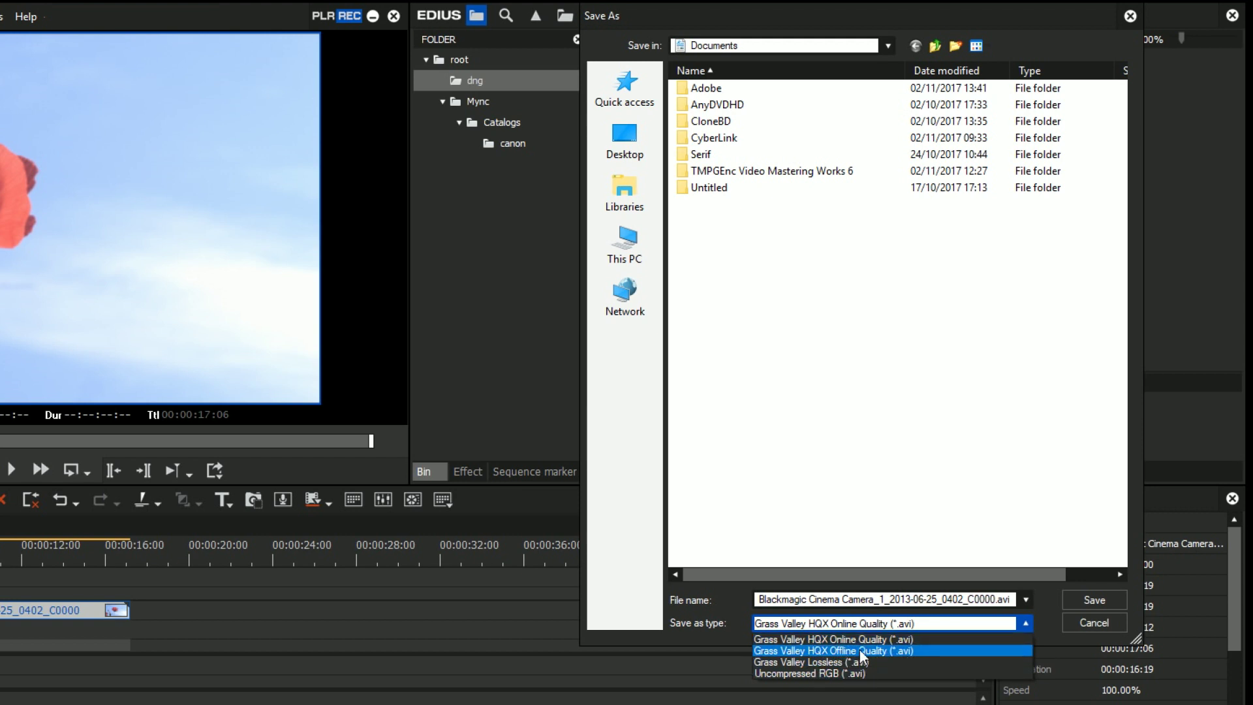
left_click(870, 639)
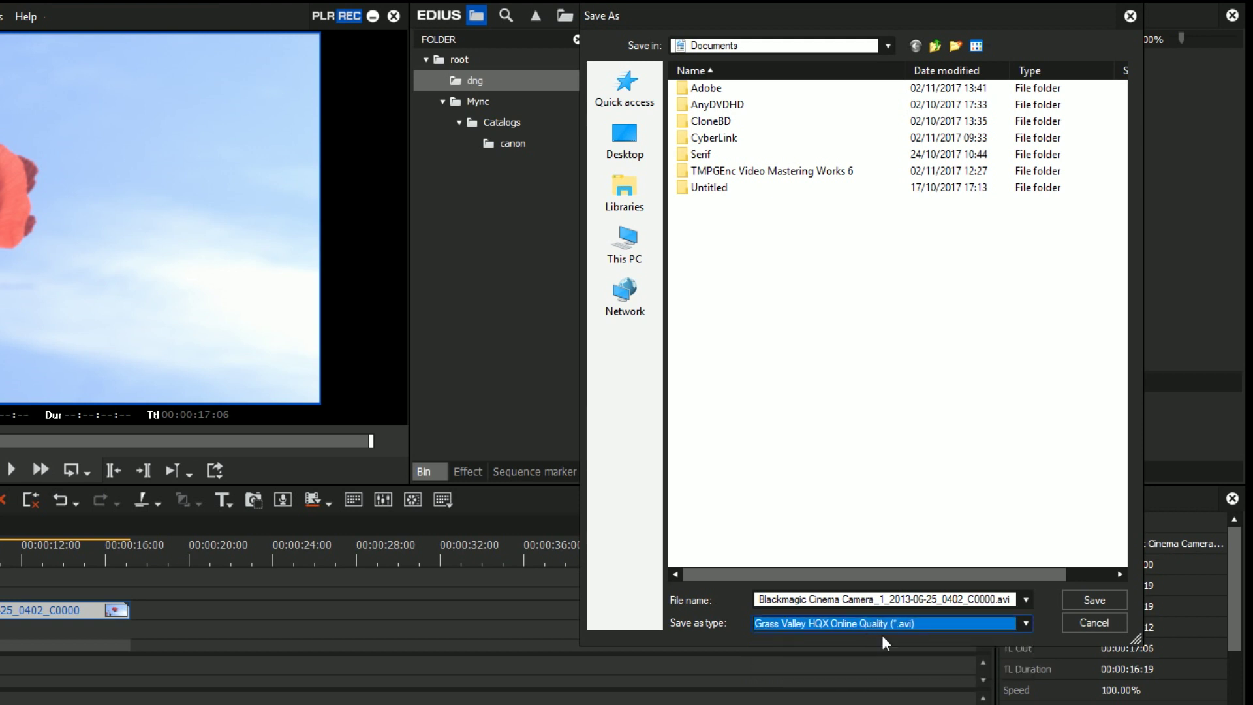
key("Return")
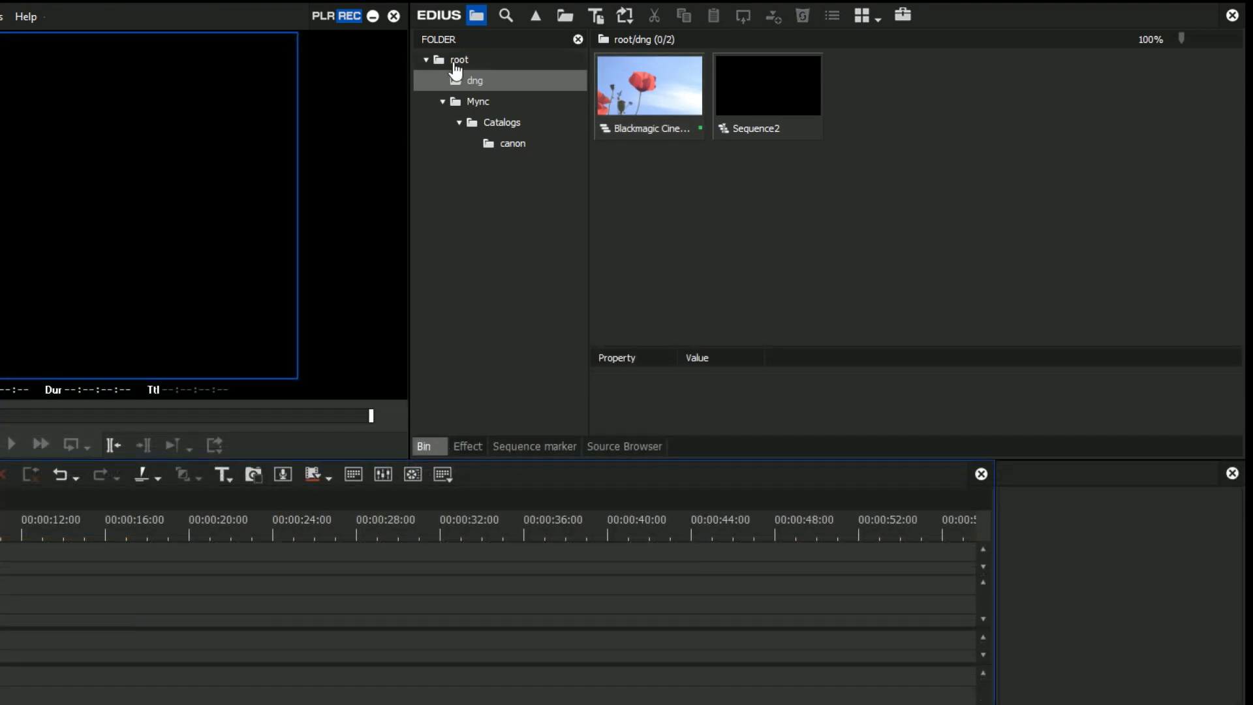
- Place clip A001C006 from the canon folder on the timeline and scrub to about 00:00:36
left_click(513, 143)
left_click(660, 89)
left_click_drag(661, 89, 260, 572)
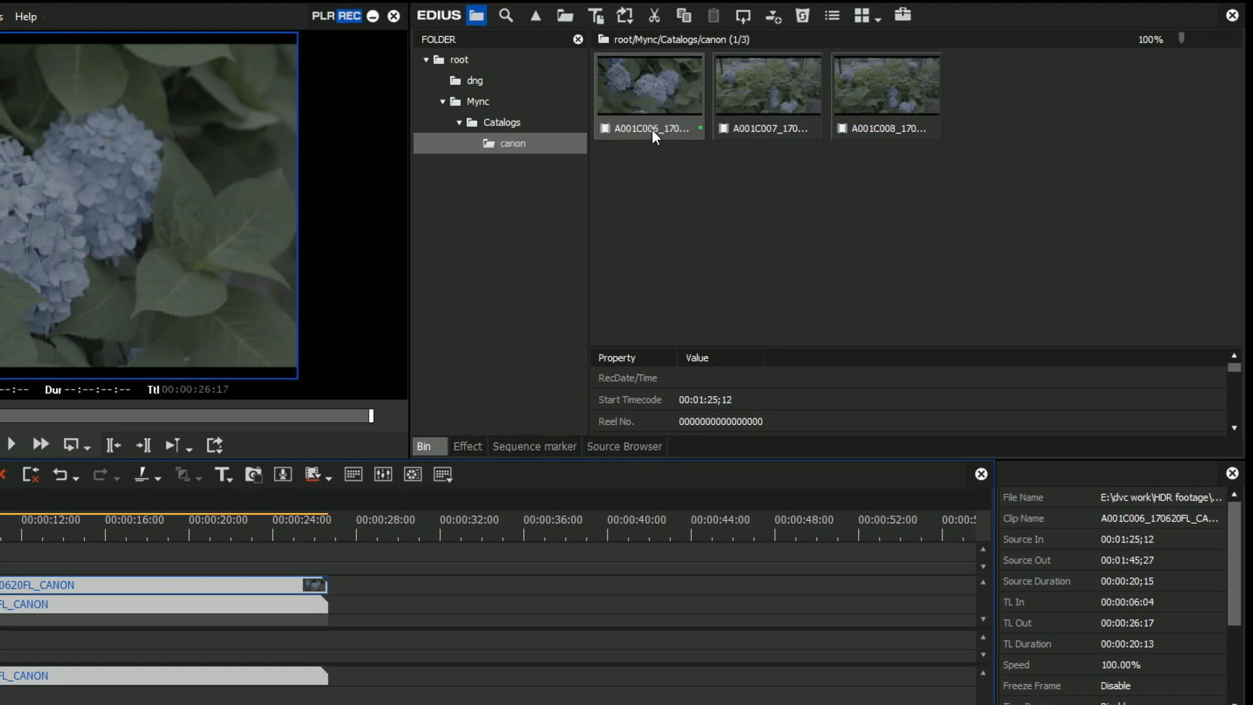
mouse_move(672, 131)
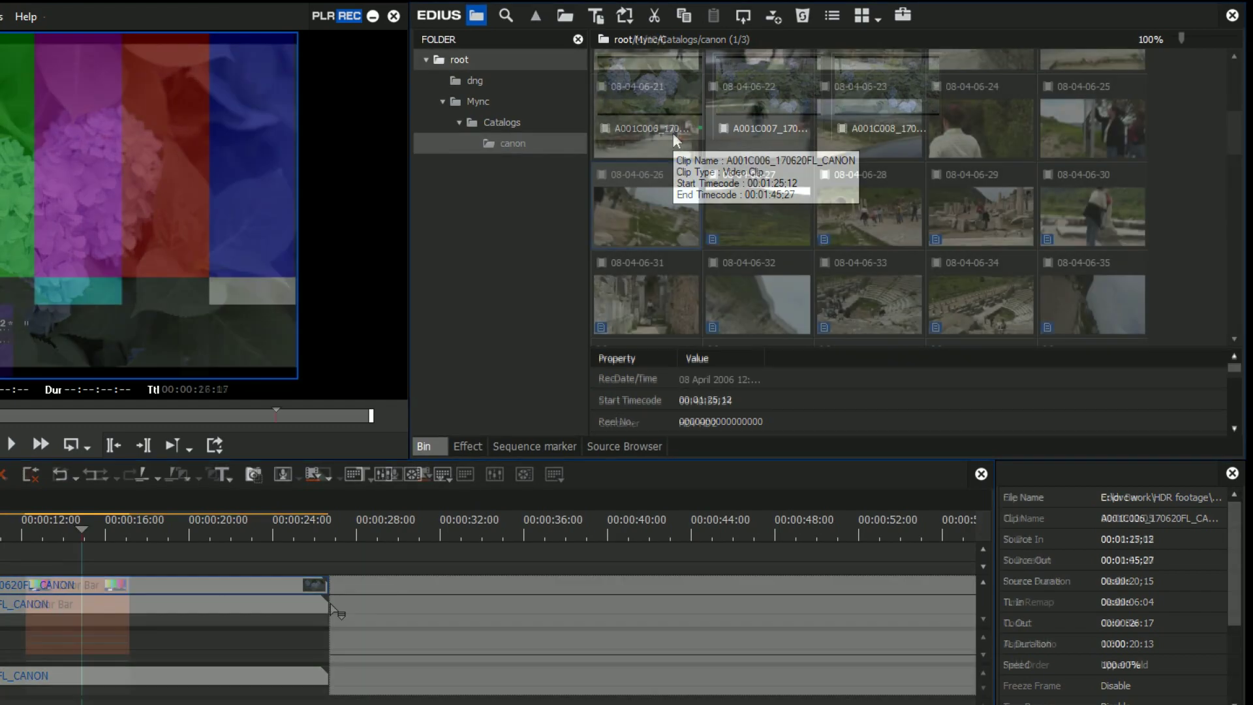
left_click_drag(496, 526, 839, 522)
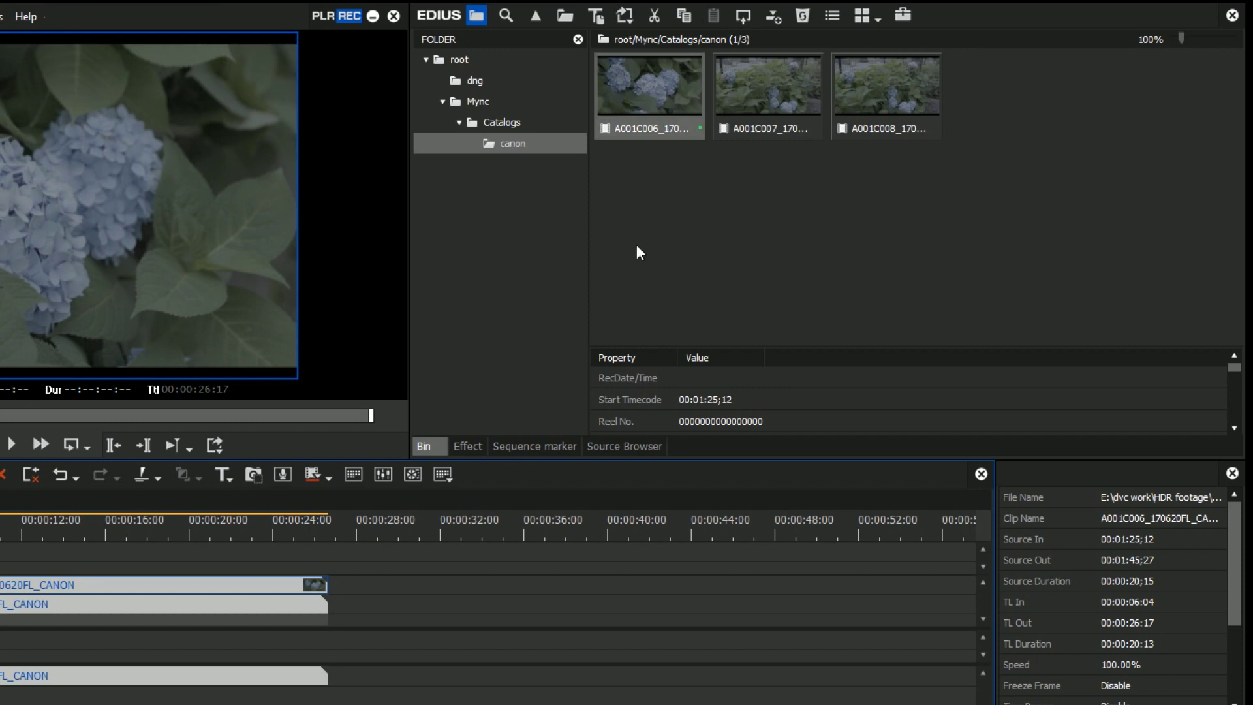
left_click(491, 560)
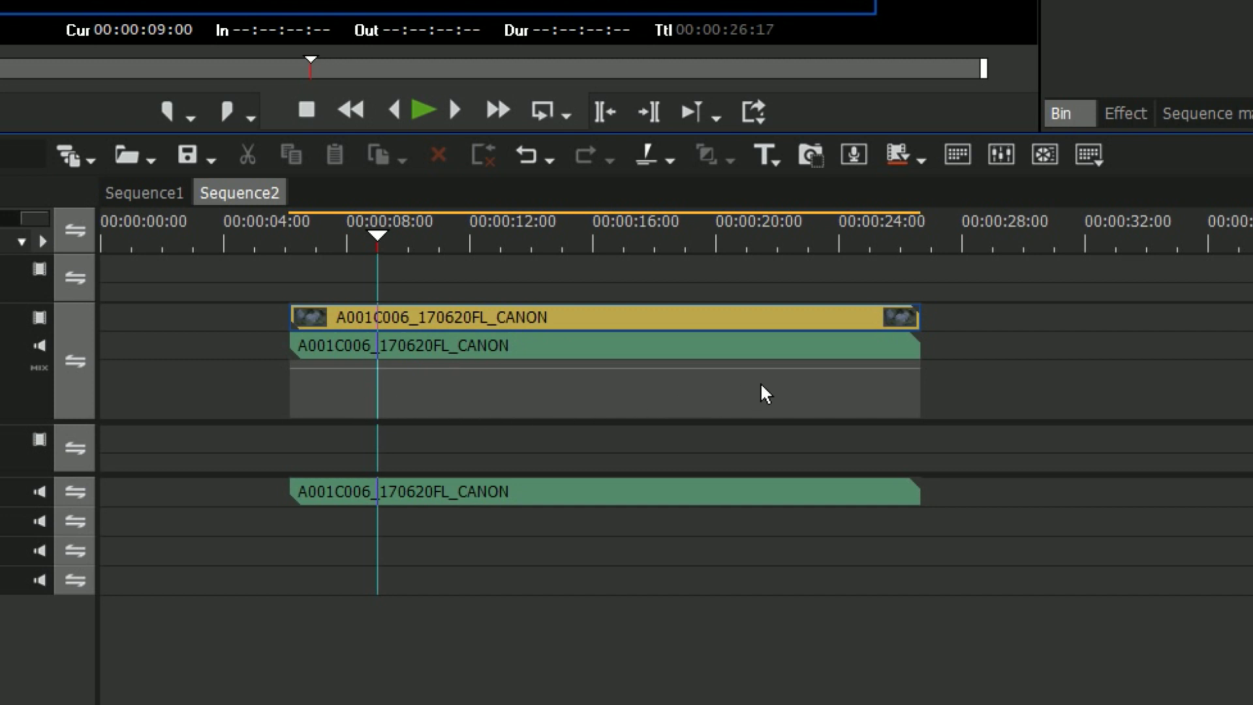
left_click(453, 411)
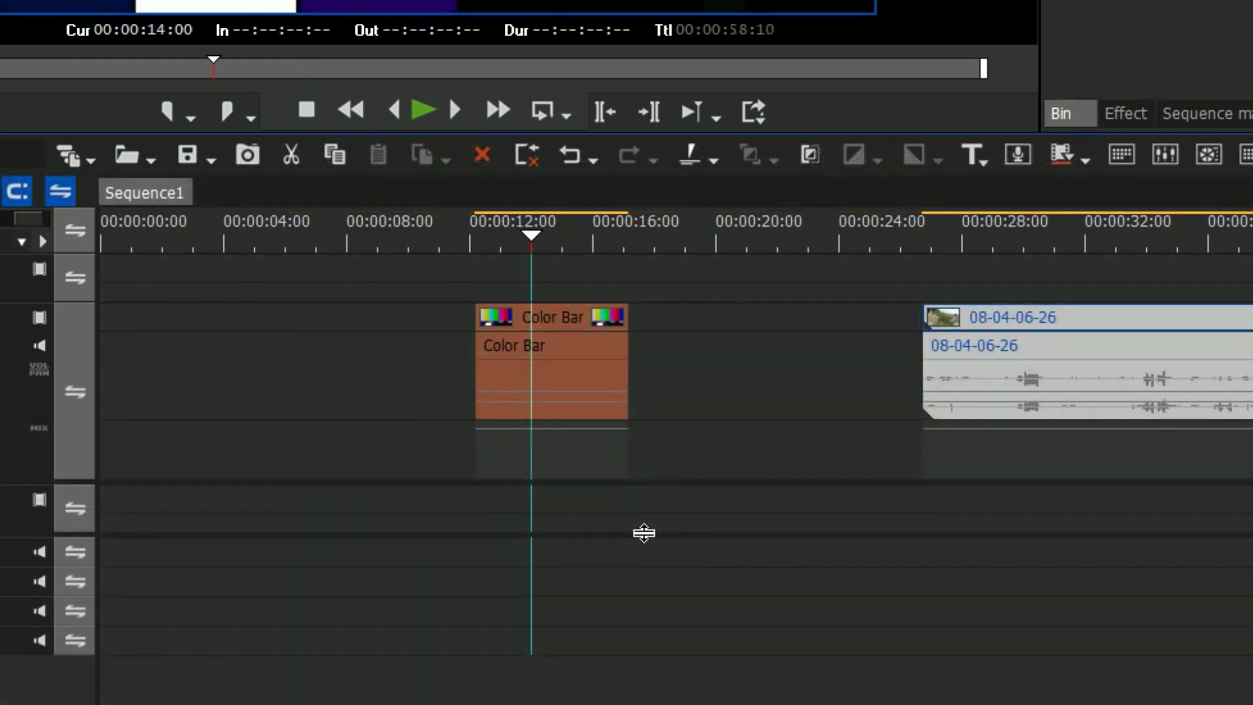
left_click(572, 328)
left_click(539, 468)
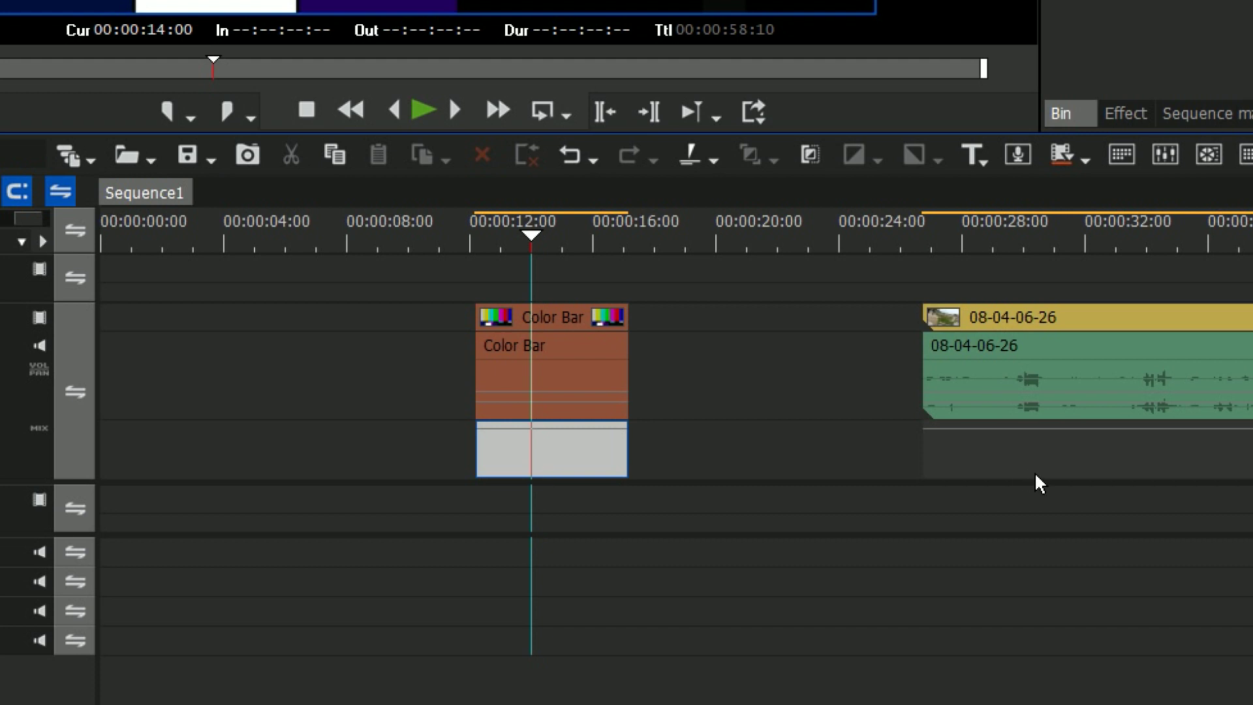
left_click(1035, 475)
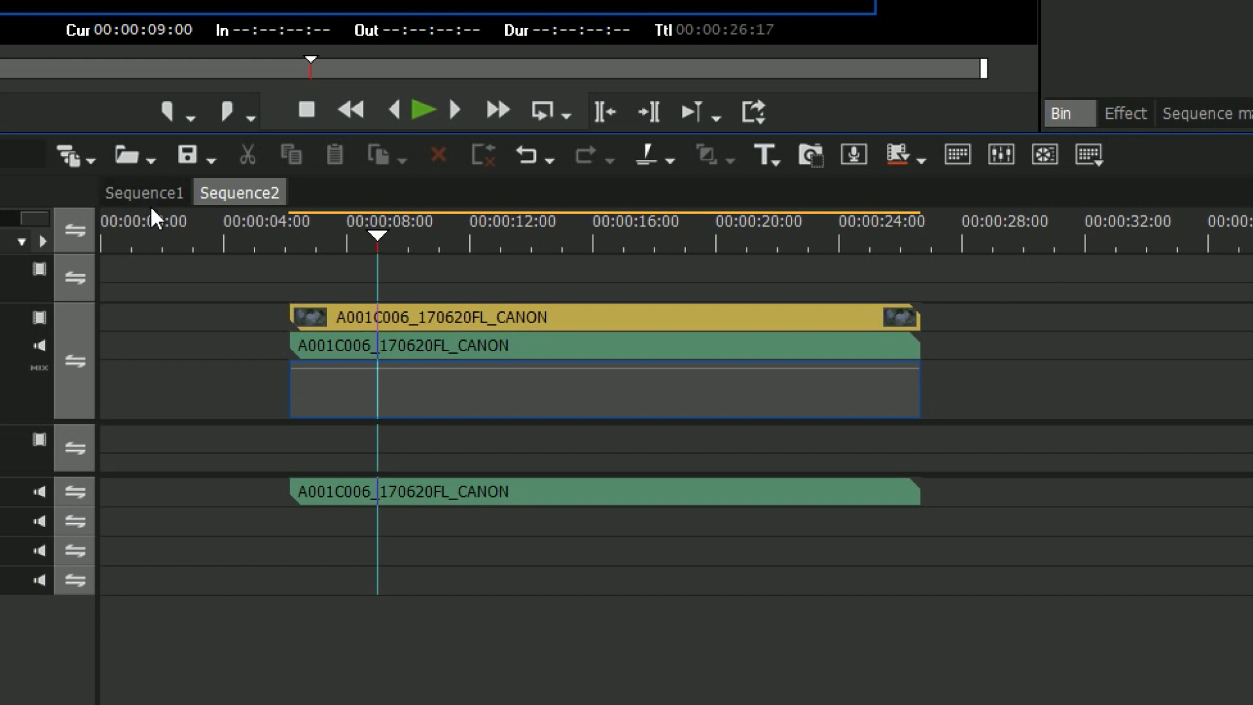
- Rename Sequence2 to 'This is a sequence with a long name cjcv,jhvhivcv#dfbd dvfb'
right_click(228, 195)
double_click(230, 196)
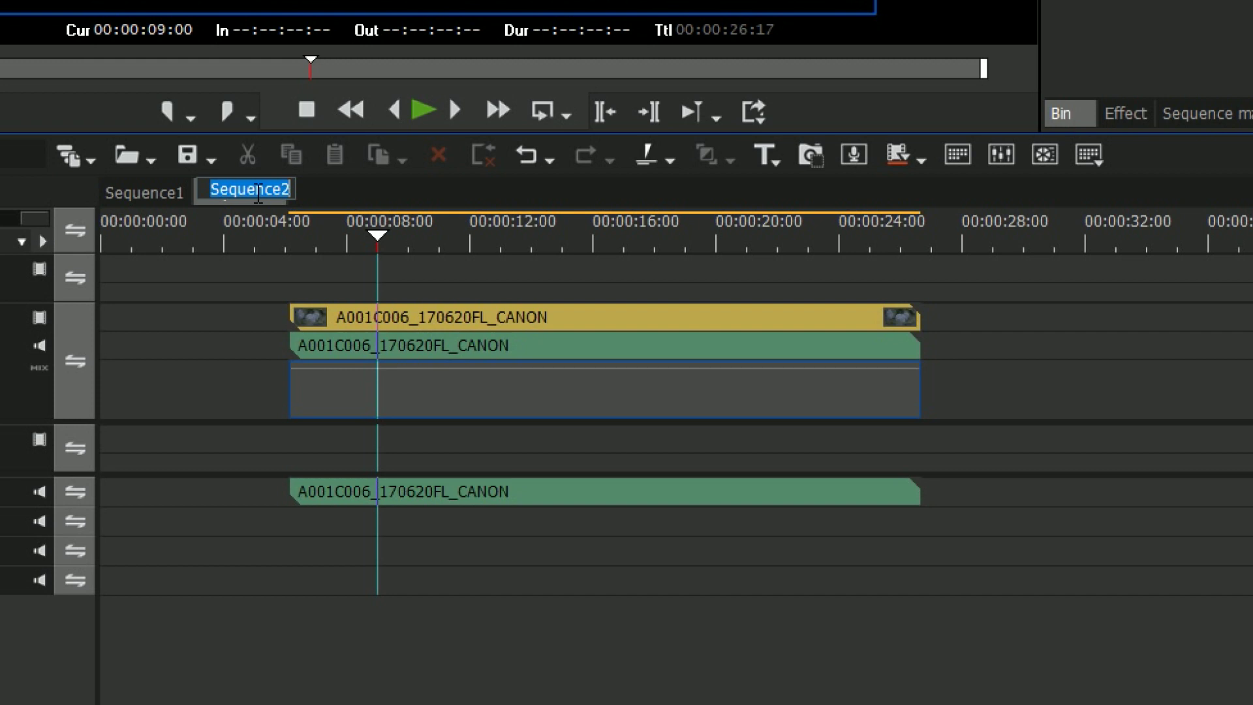
type("This is a sequence with a long name")
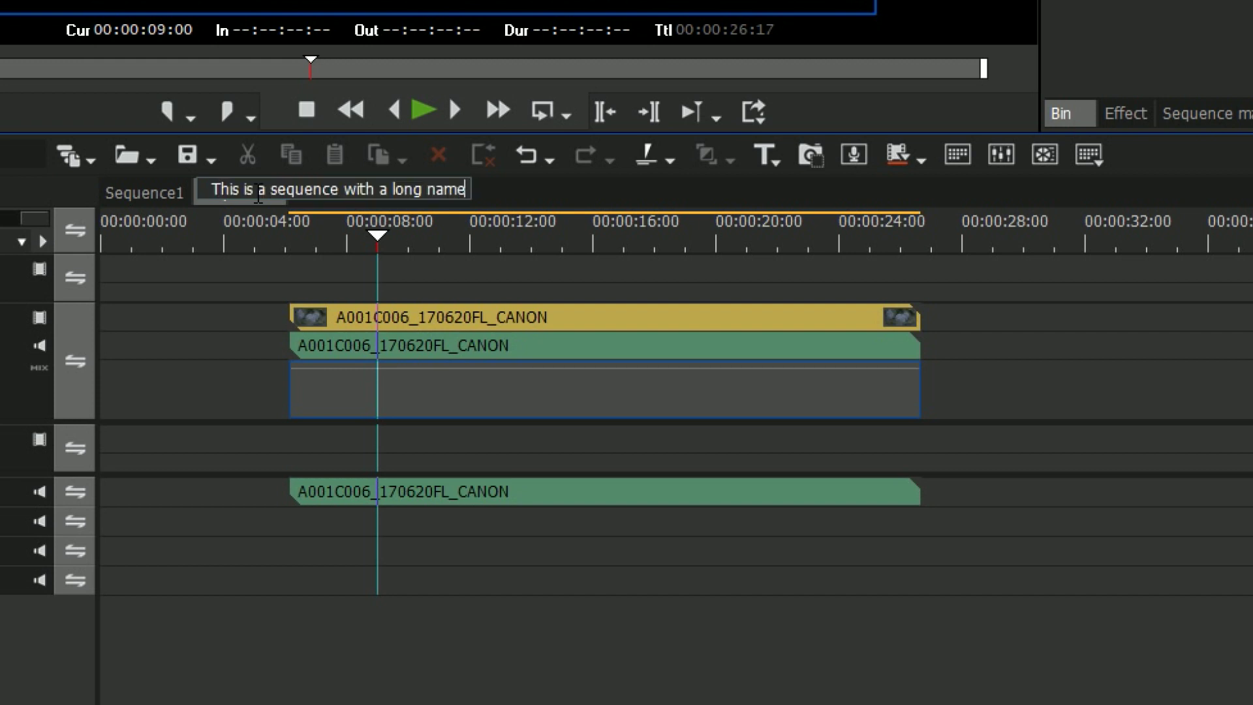
key("Return")
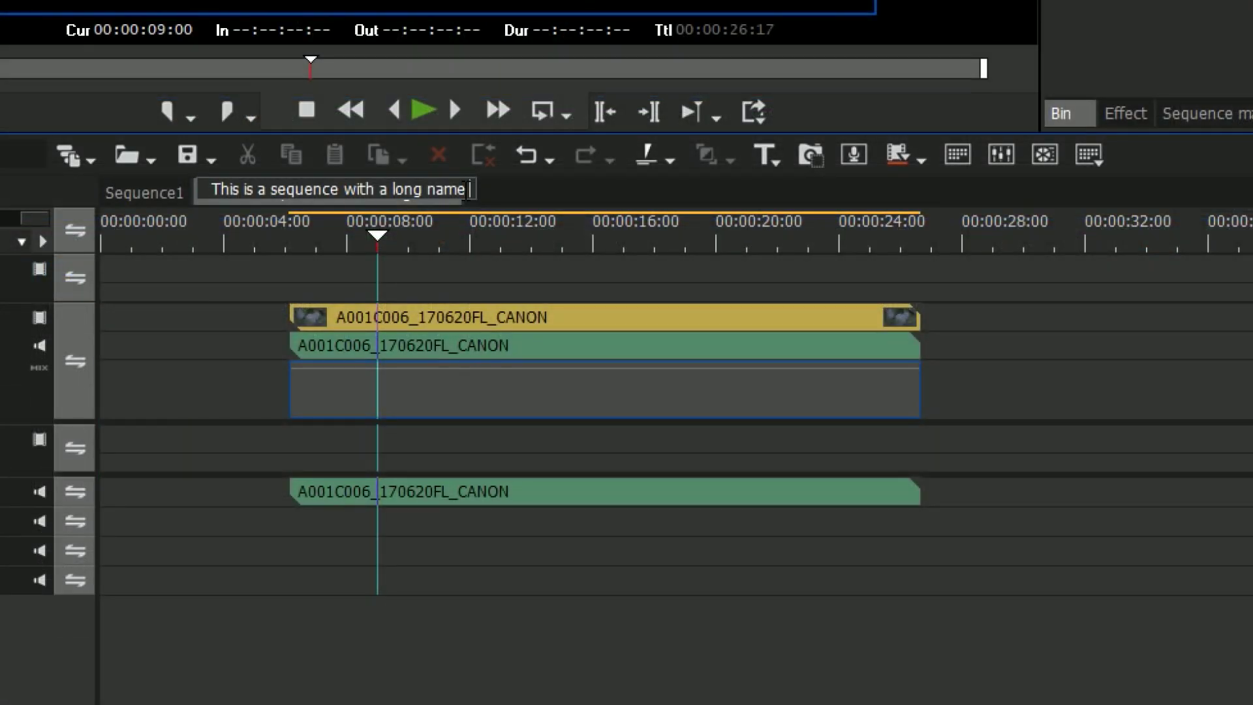
type("cjcv,jhvhivcv#dfbd dvfb")
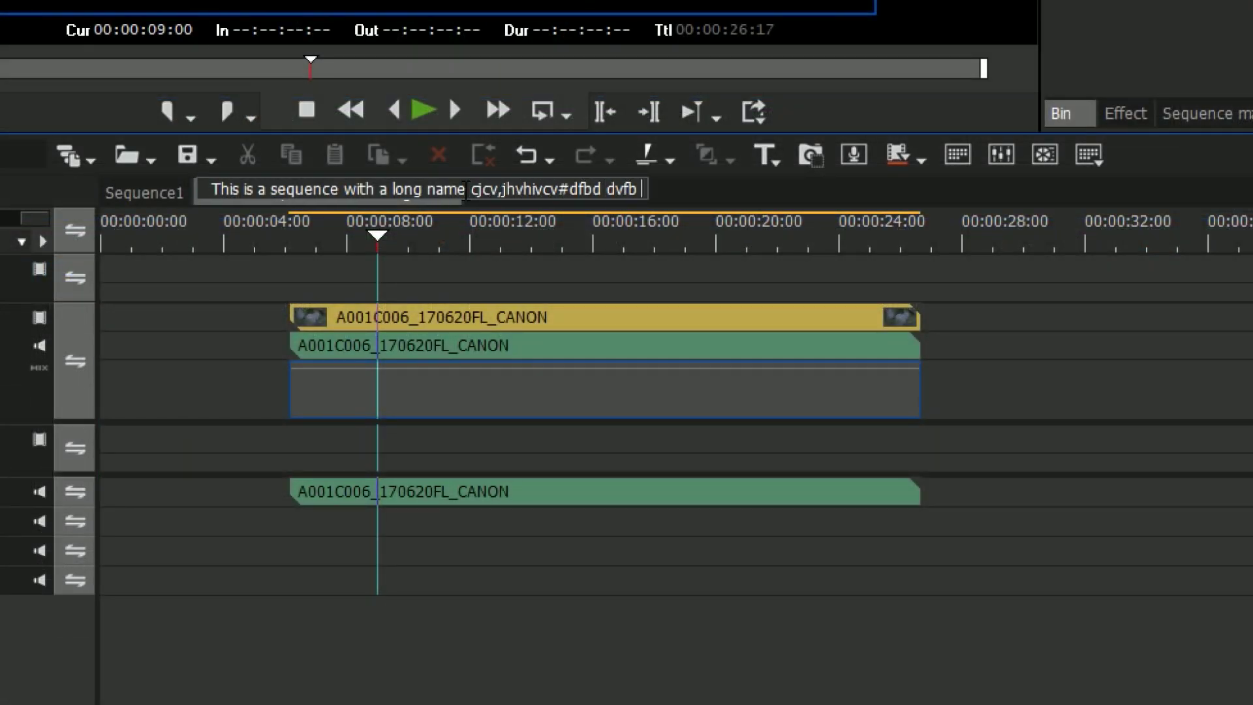
key("Return")
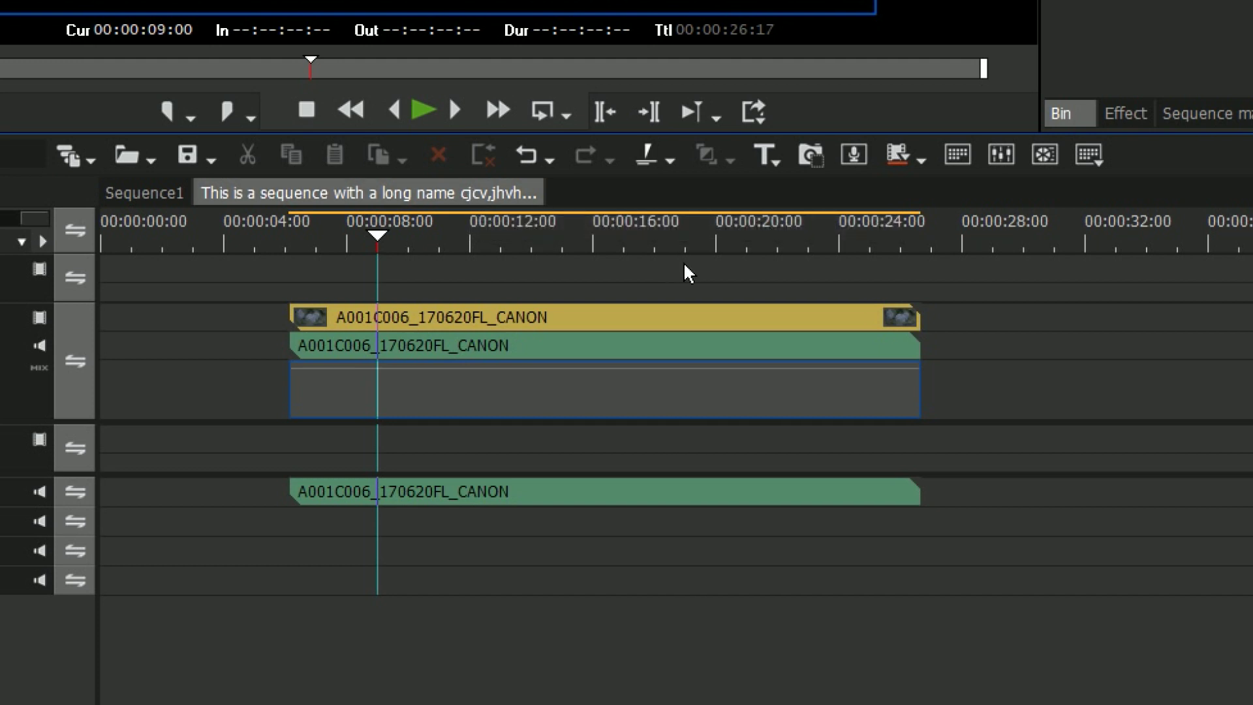
- Show the Effect palette and open the mask editor for the hydrangea clip
left_click(1127, 107)
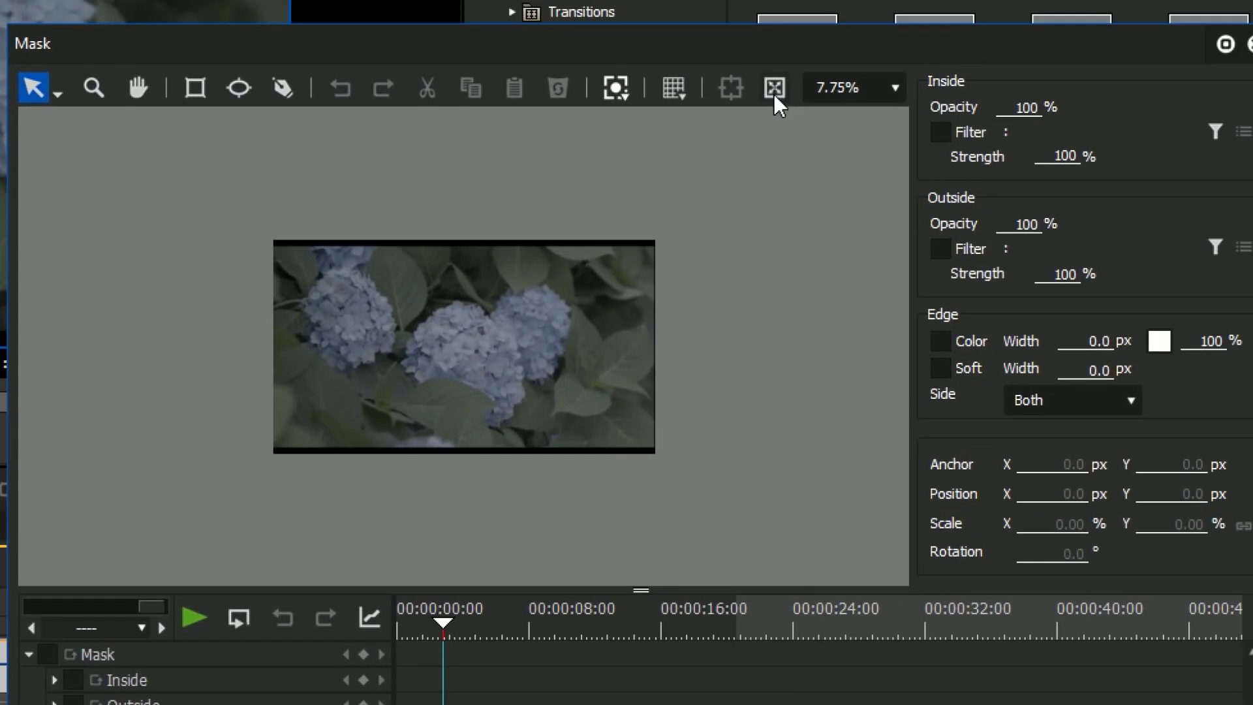
left_click(774, 89)
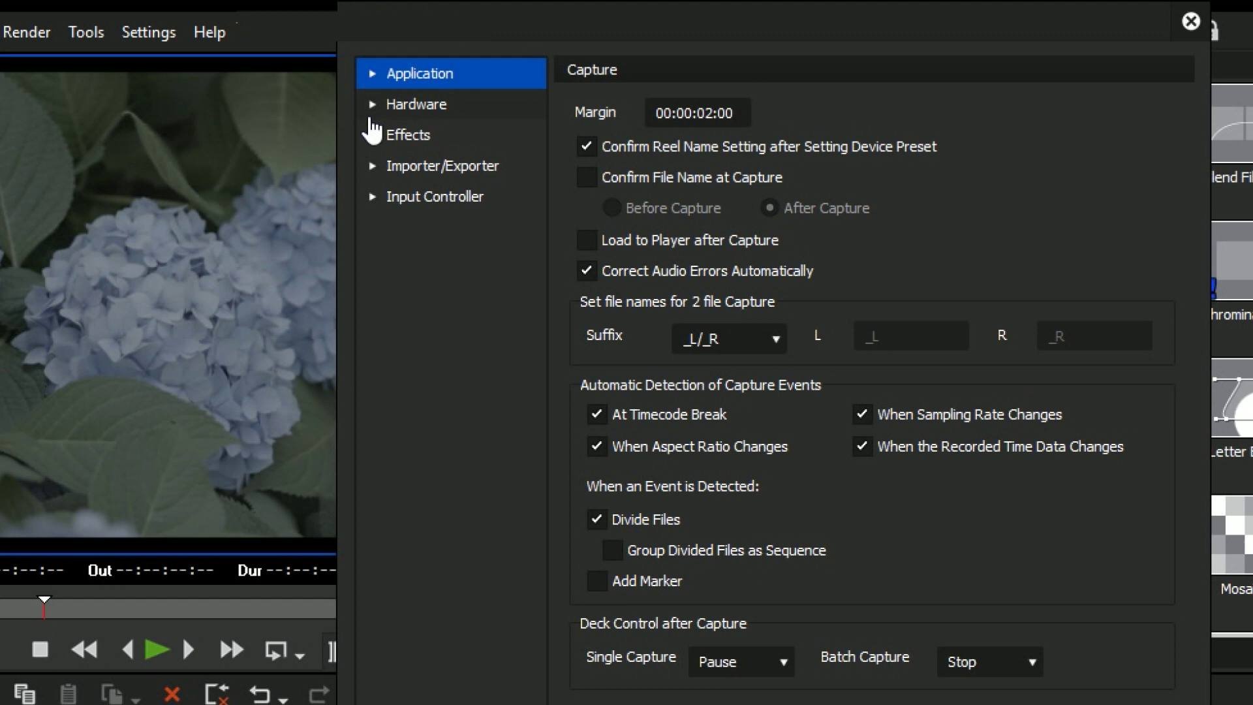
- Go to the Application > Project Preset page in System Settings
left_click(372, 104)
left_click(371, 74)
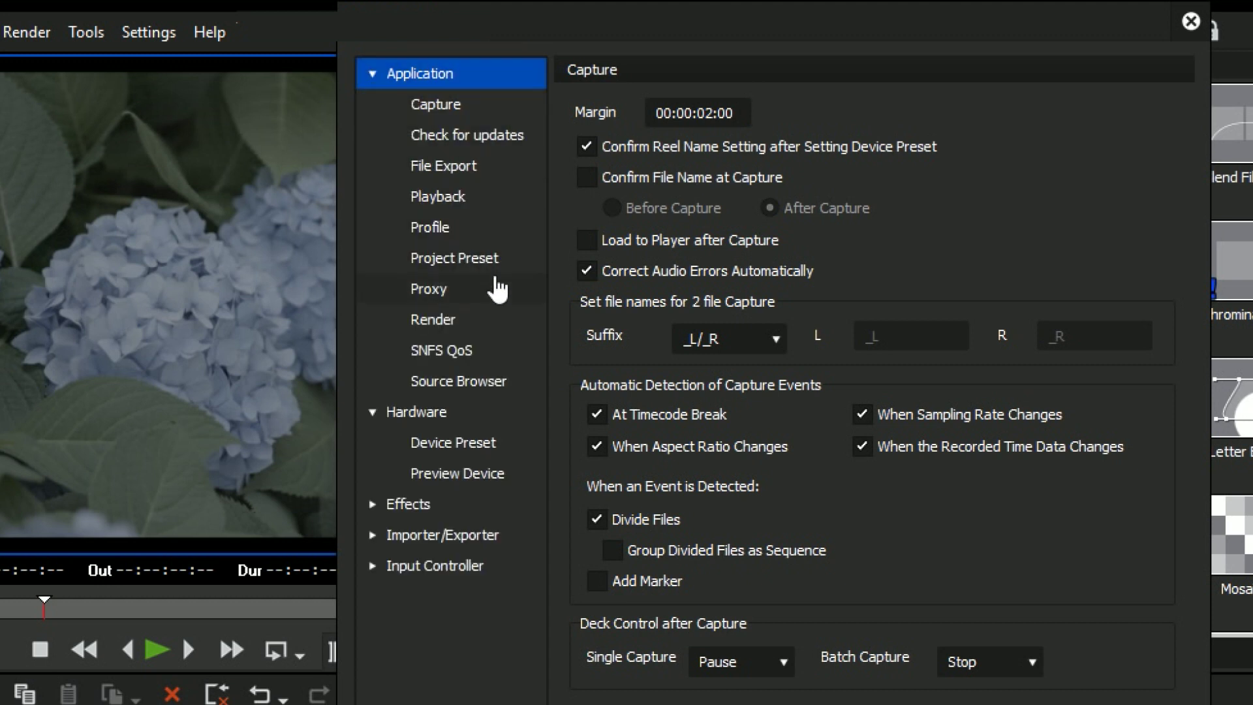
left_click(486, 259)
- Choose HD, 50i, 10bit and 2ch in the Preset Wizard, then cancel it
left_click(1057, 496)
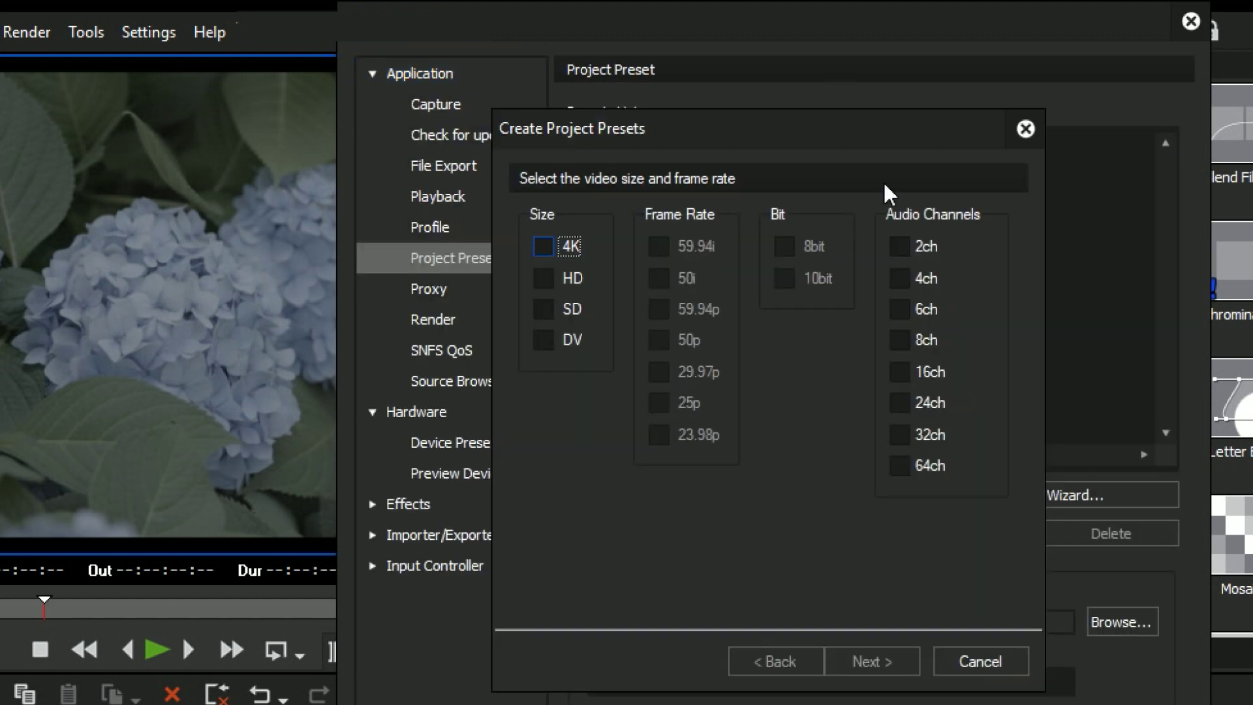
left_click_drag(789, 122, 957, 129)
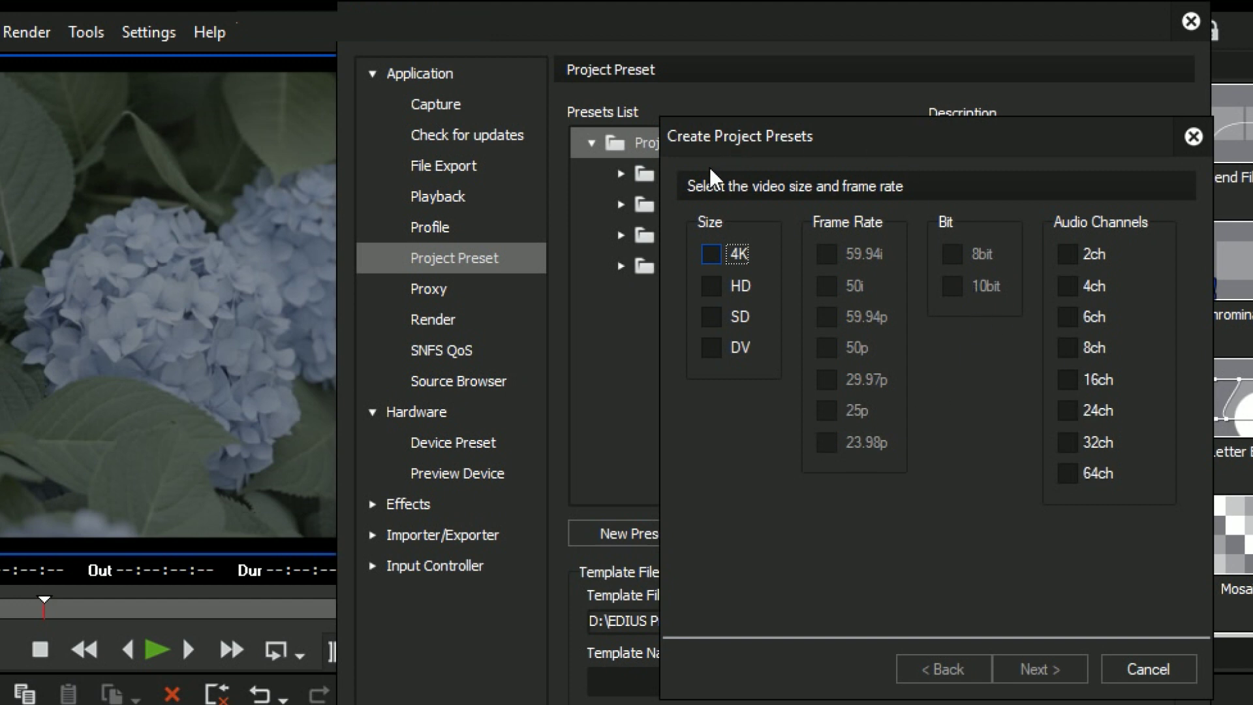
left_click(712, 285)
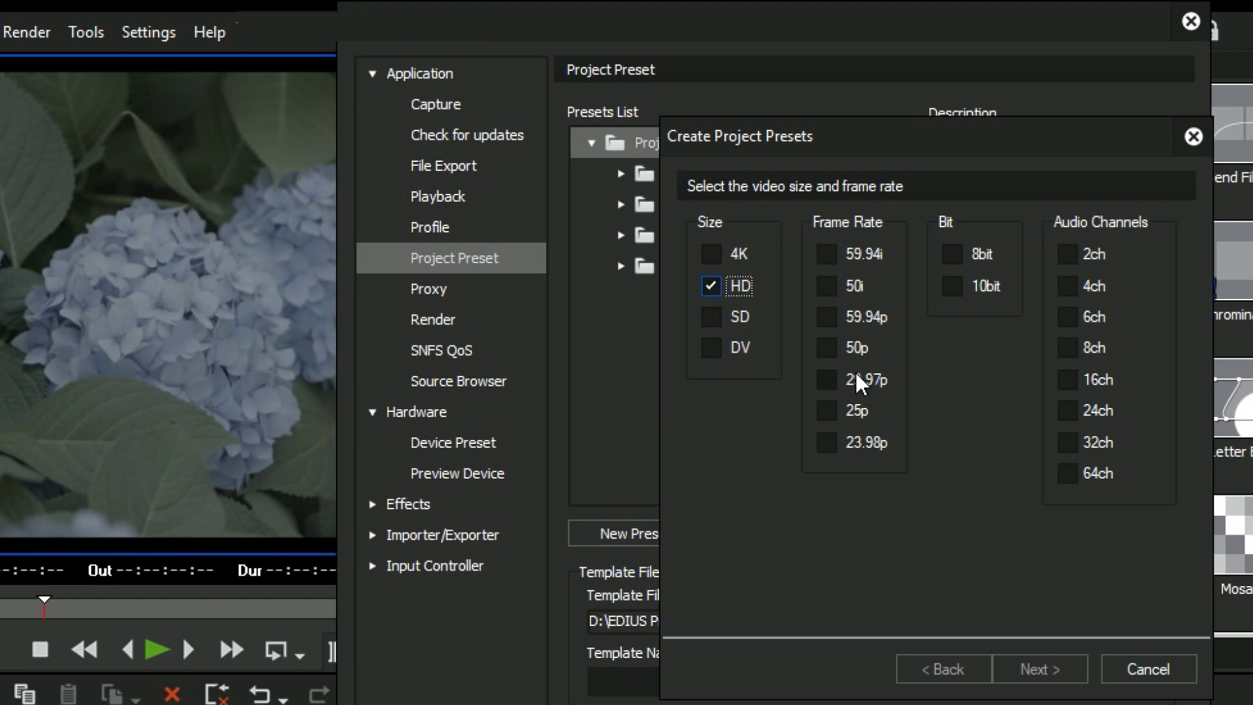
left_click(825, 286)
left_click(952, 286)
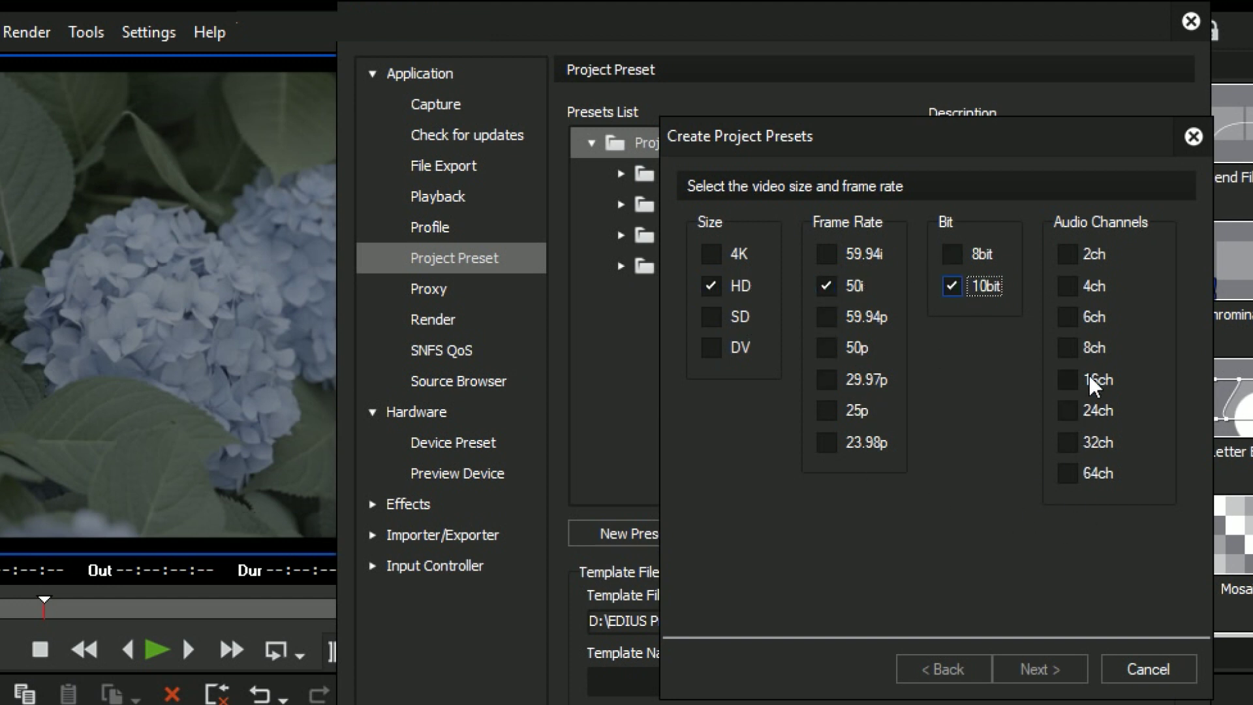
left_click(1069, 255)
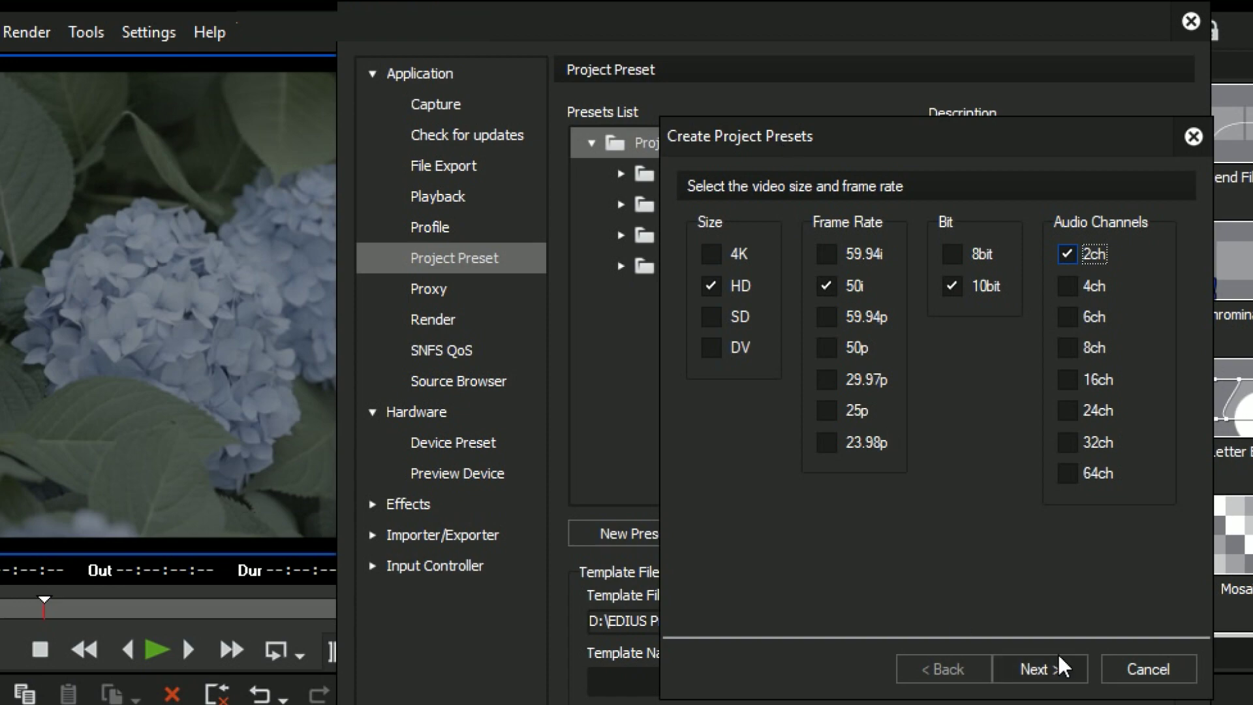
left_click(1114, 675)
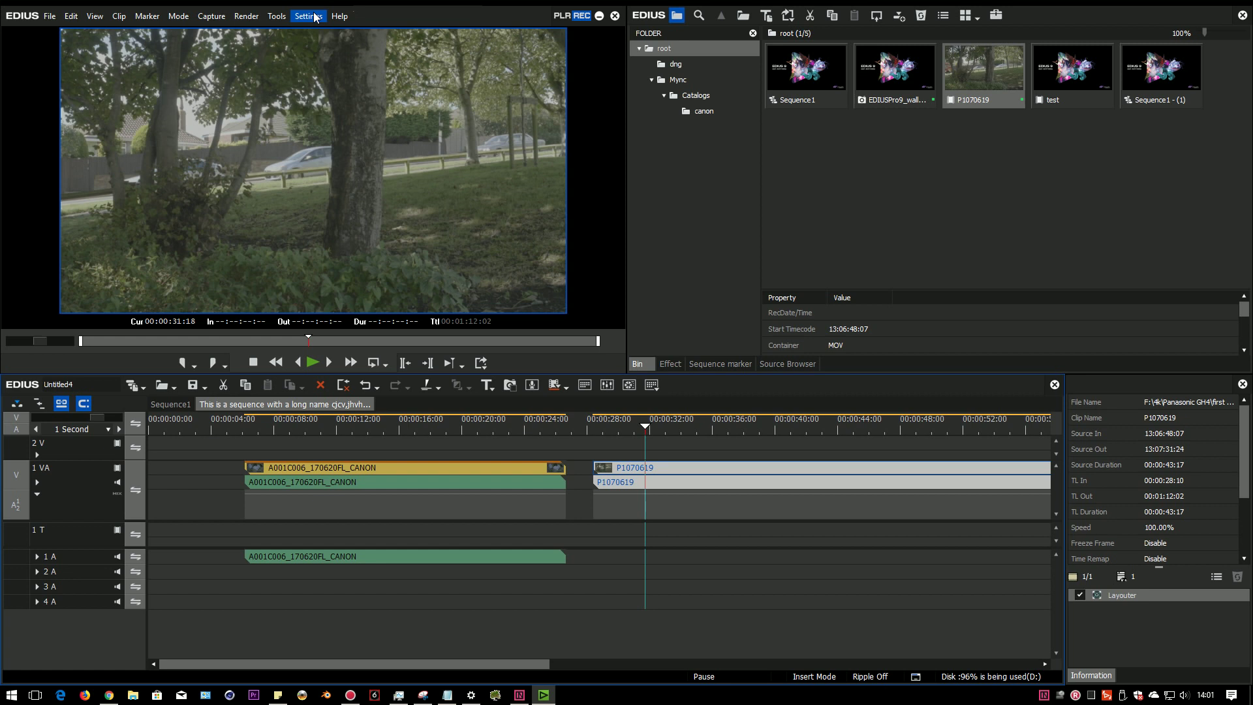
- Create a new project with the UHD QFHD 3840x2160 50p 8bit preset
key("ctrl+n")
left_click(400, 370)
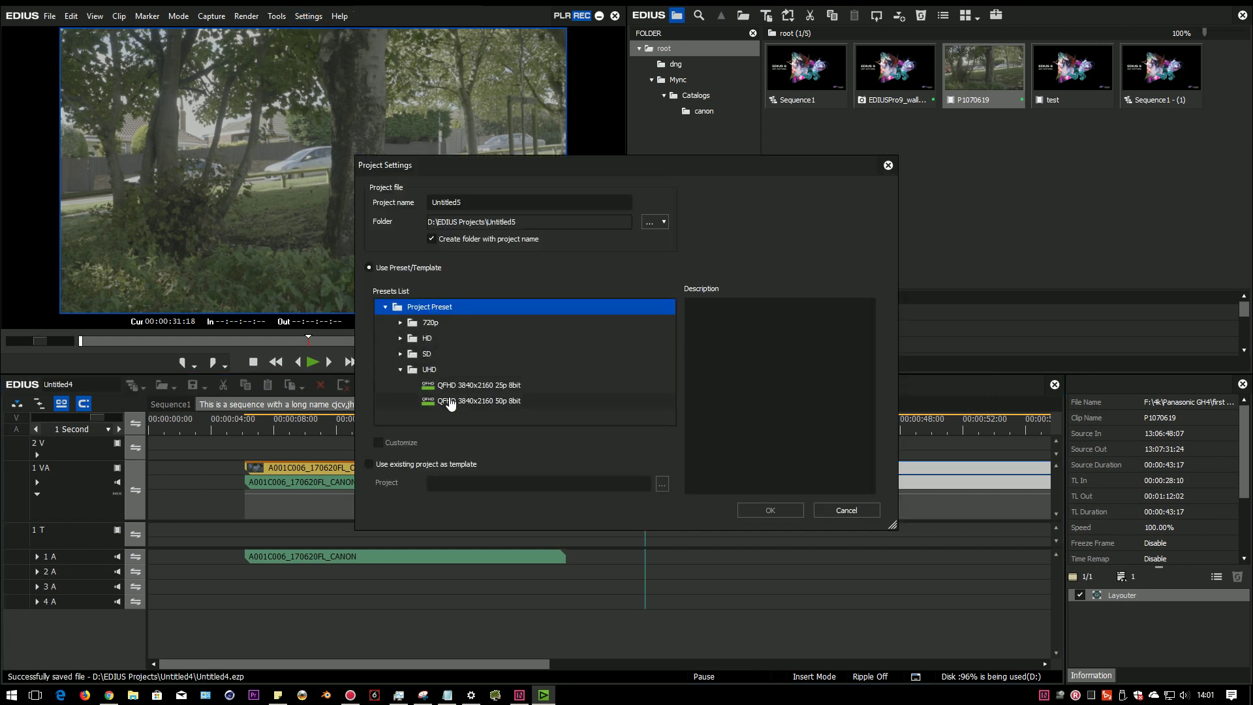
left_click(435, 400)
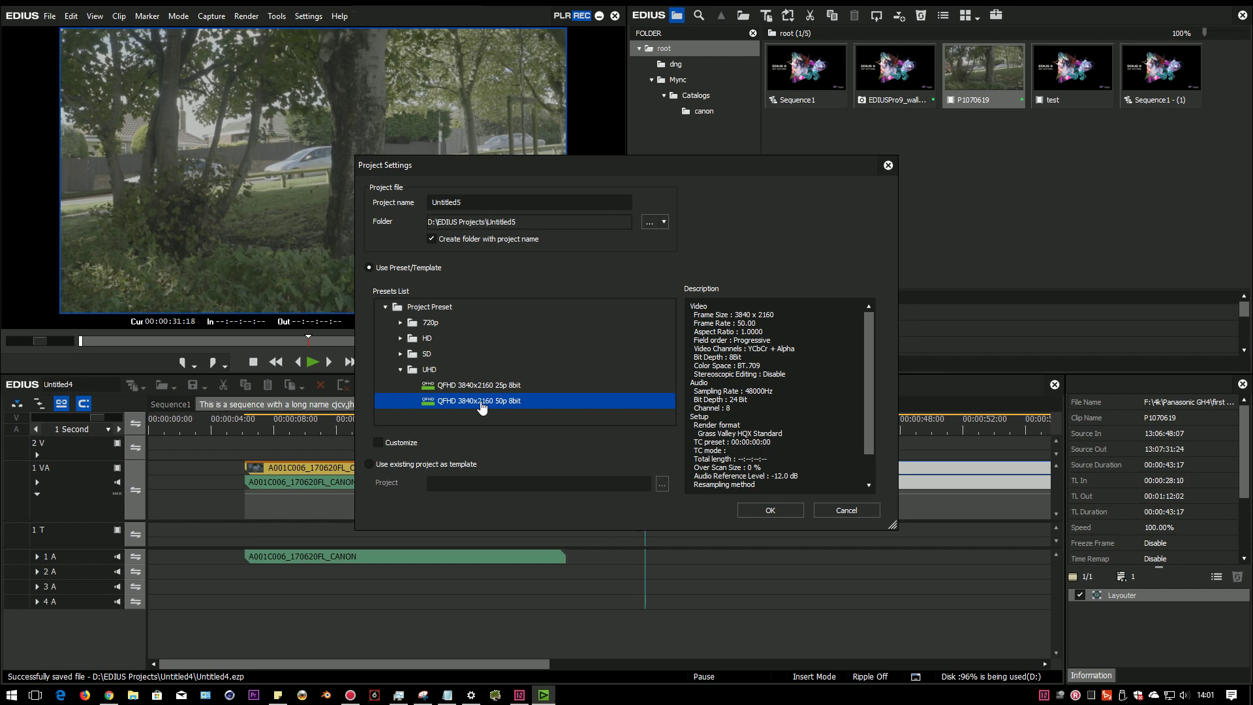
left_click(784, 512)
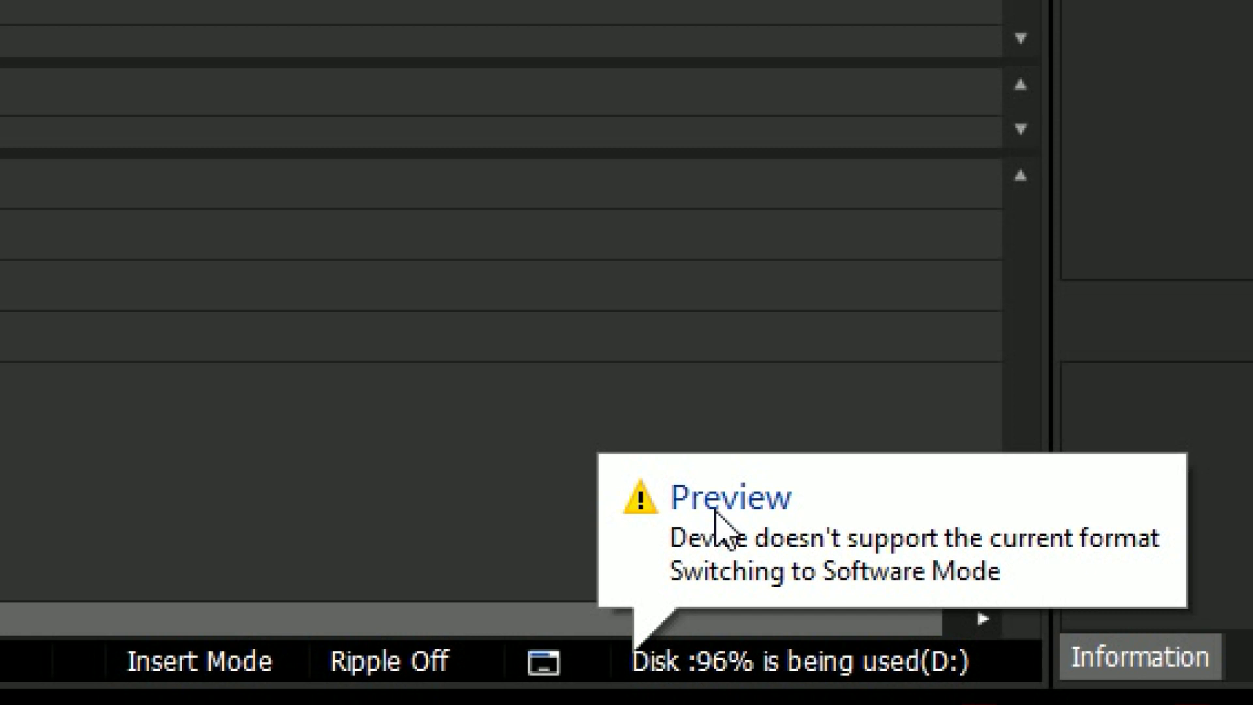
- Dismiss the software-mode preview warning so the empty Sequence1 timeline shows
left_click(715, 510)
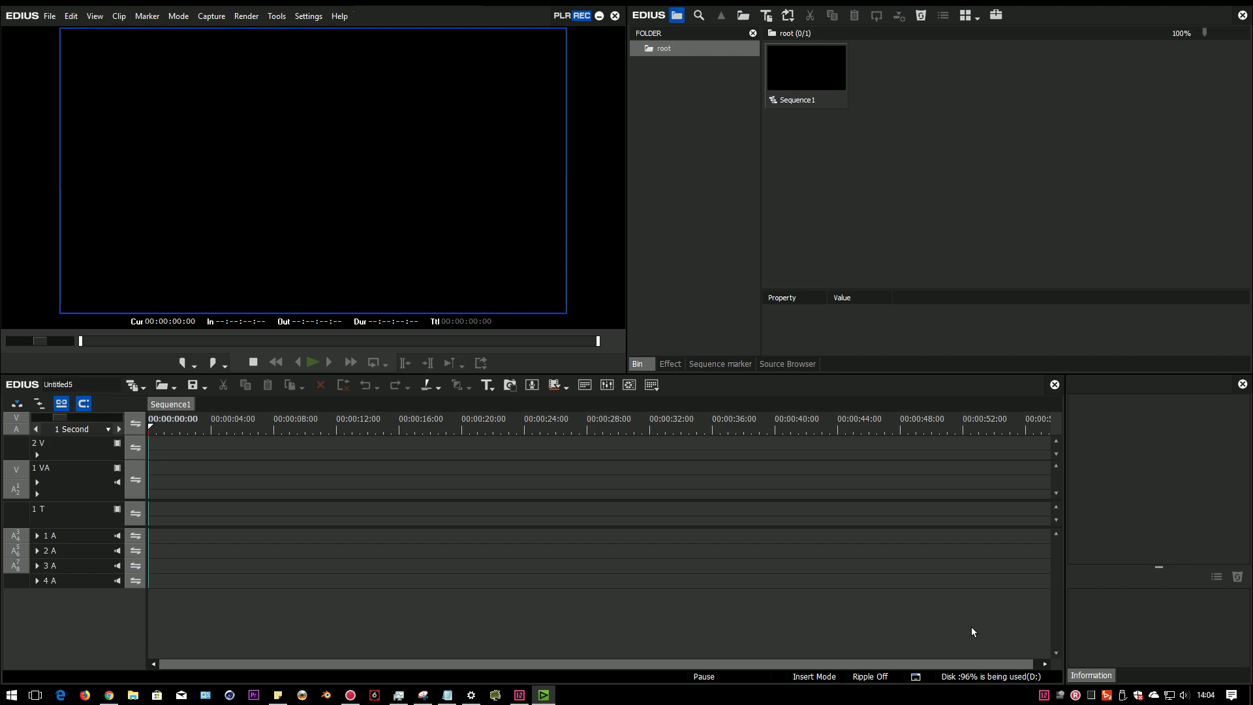
- Minimize the EDIUS 9 editing window to reveal the desktop shortcuts
left_click(599, 16)
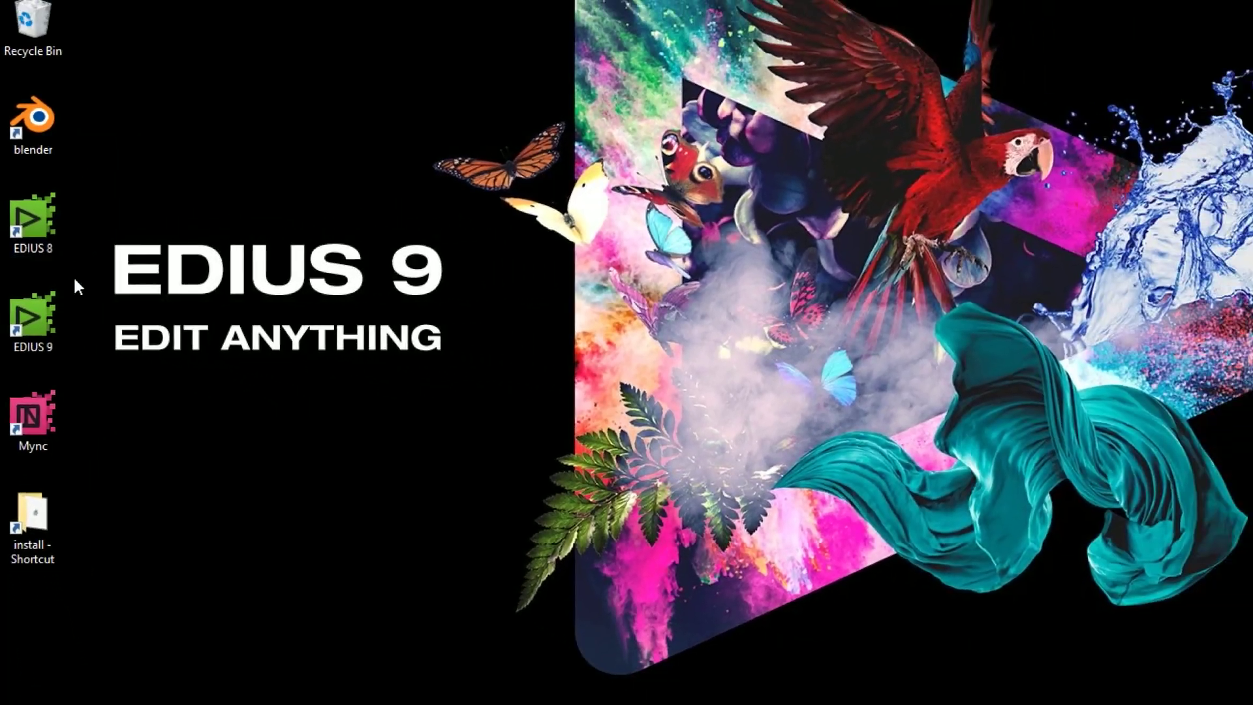
- Launch EDIUS from the EDIUS 8 desktop shortcut
double_click(48, 196)
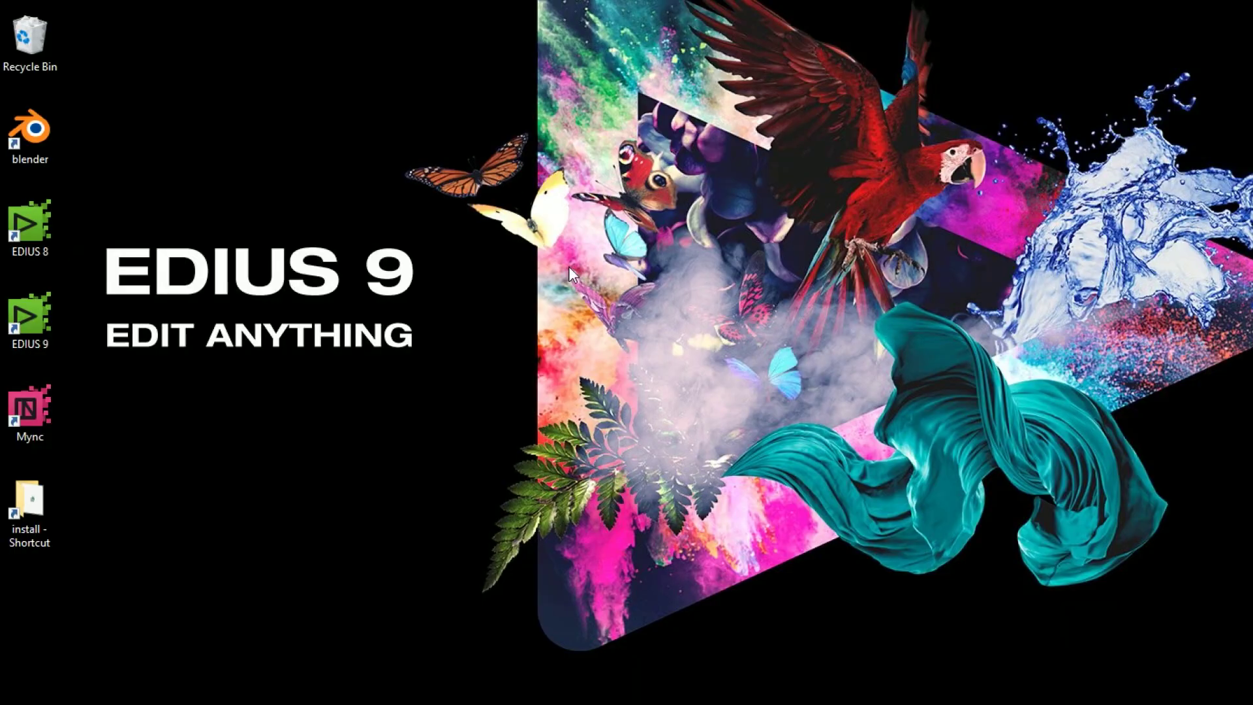
double_click(40, 224)
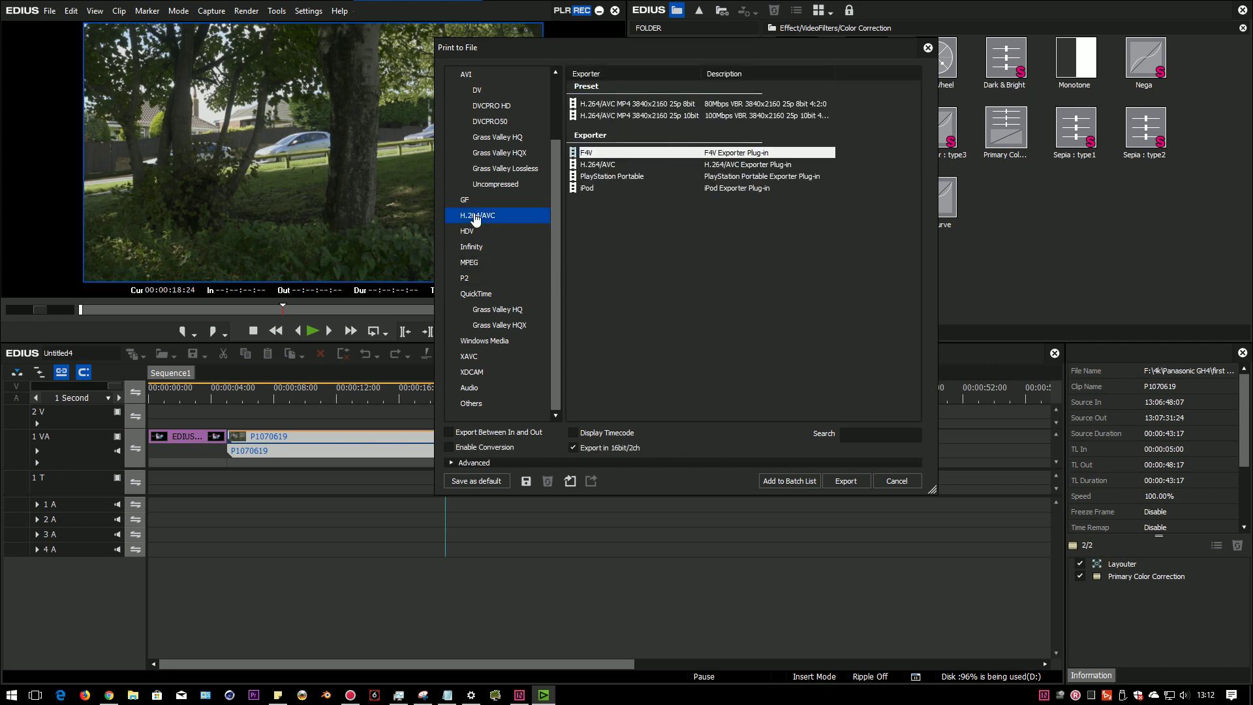
- Choose the H.264/AVC exporter, start the export and name the file 'test'
left_click(468, 358)
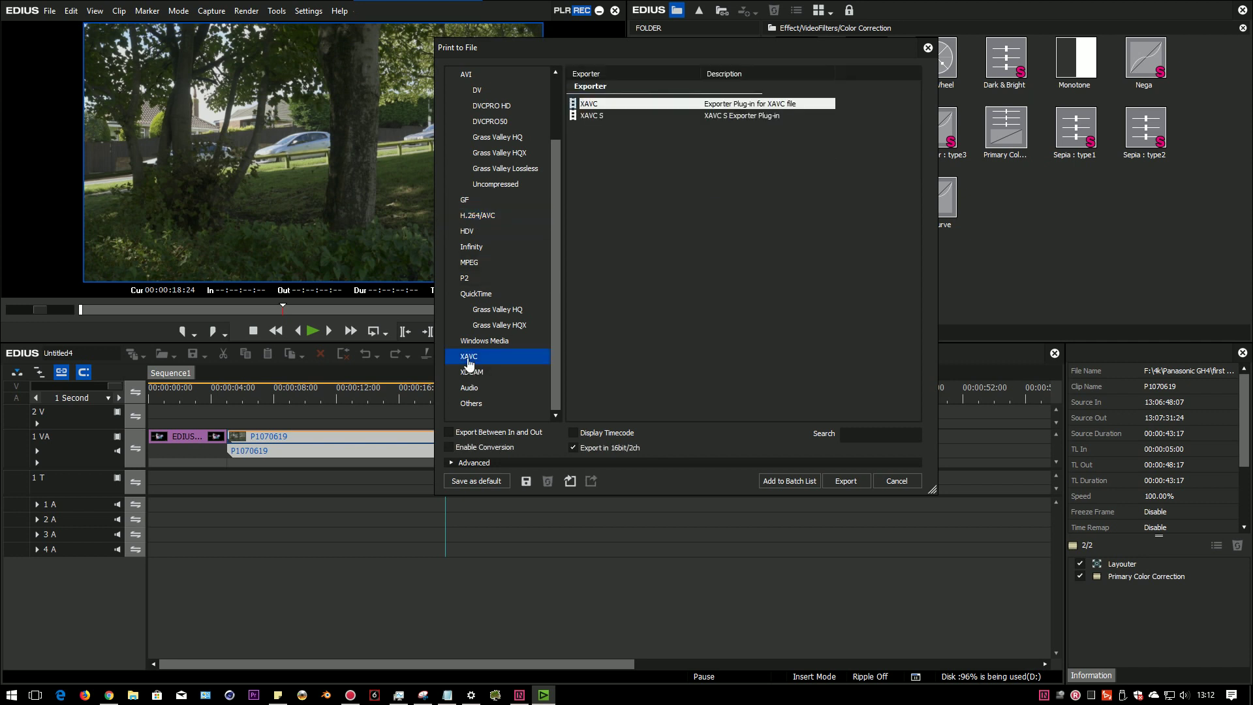
left_click(484, 216)
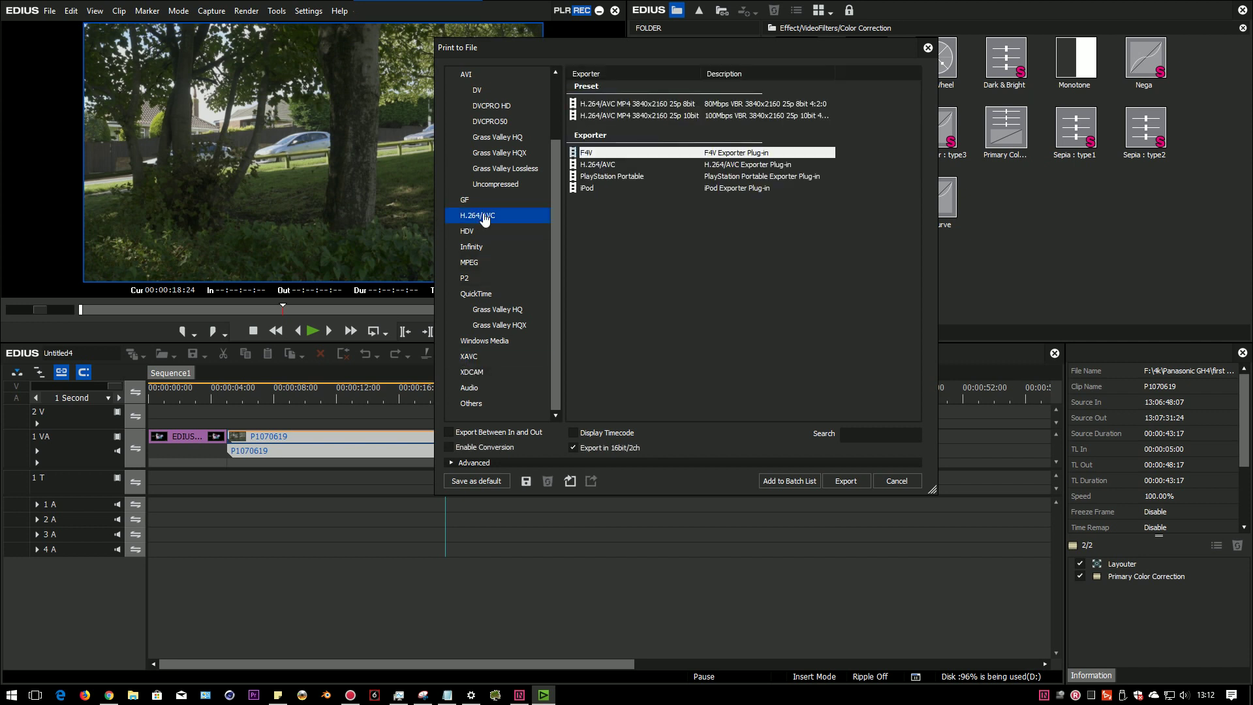
left_click(607, 164)
left_click(833, 481)
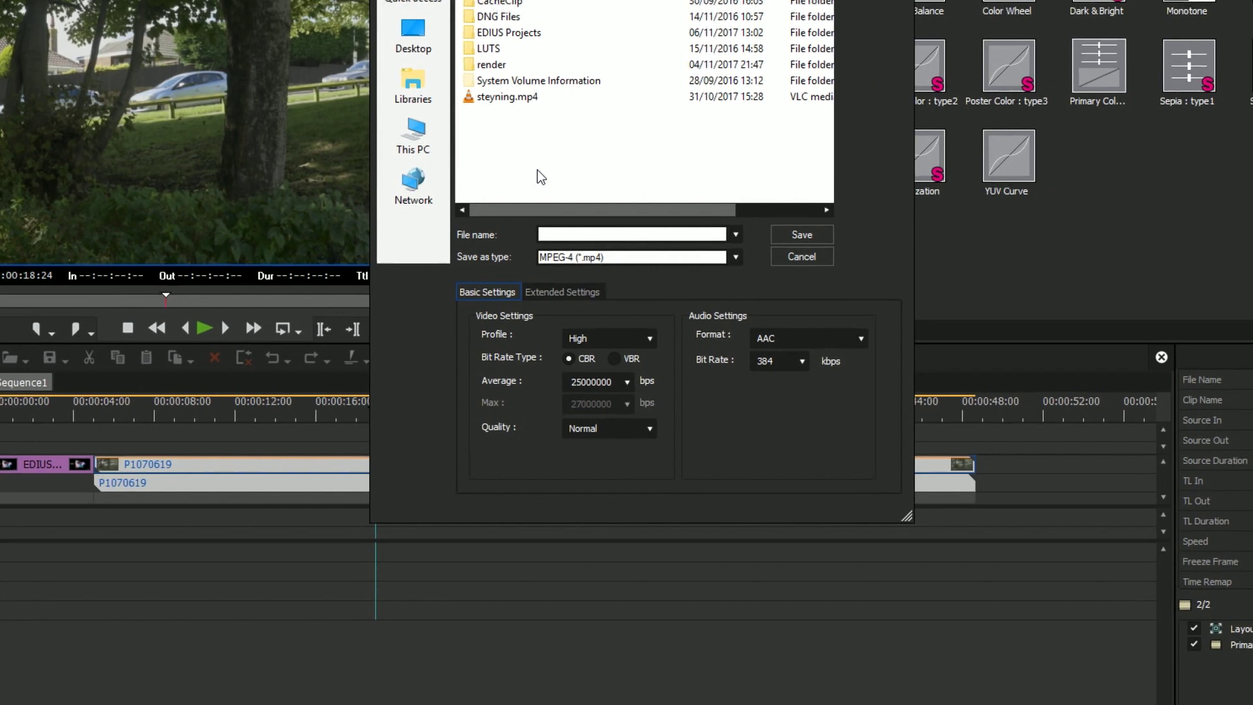
type("test")
left_click(566, 291)
- In Extended Settings, set Bit Depth to 10 and Chroma Format to 4:2:2
left_click(490, 293)
left_click(571, 291)
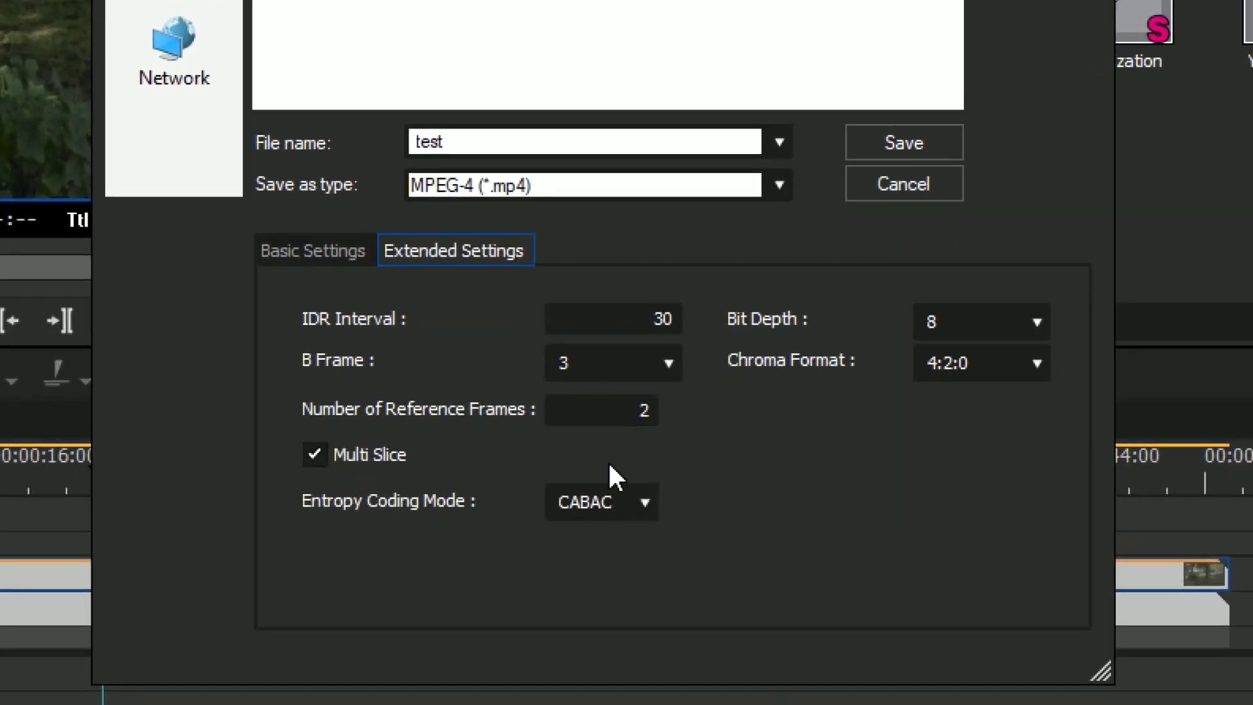
left_click(949, 321)
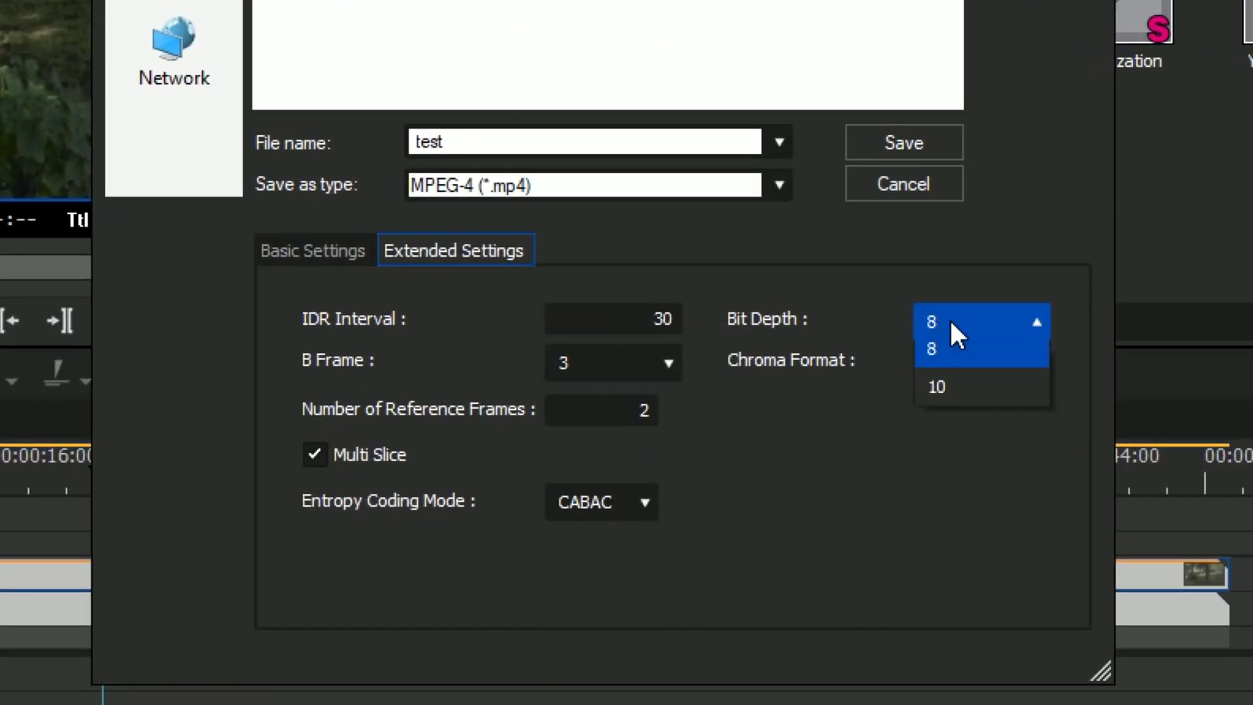
left_click(958, 399)
left_click(973, 365)
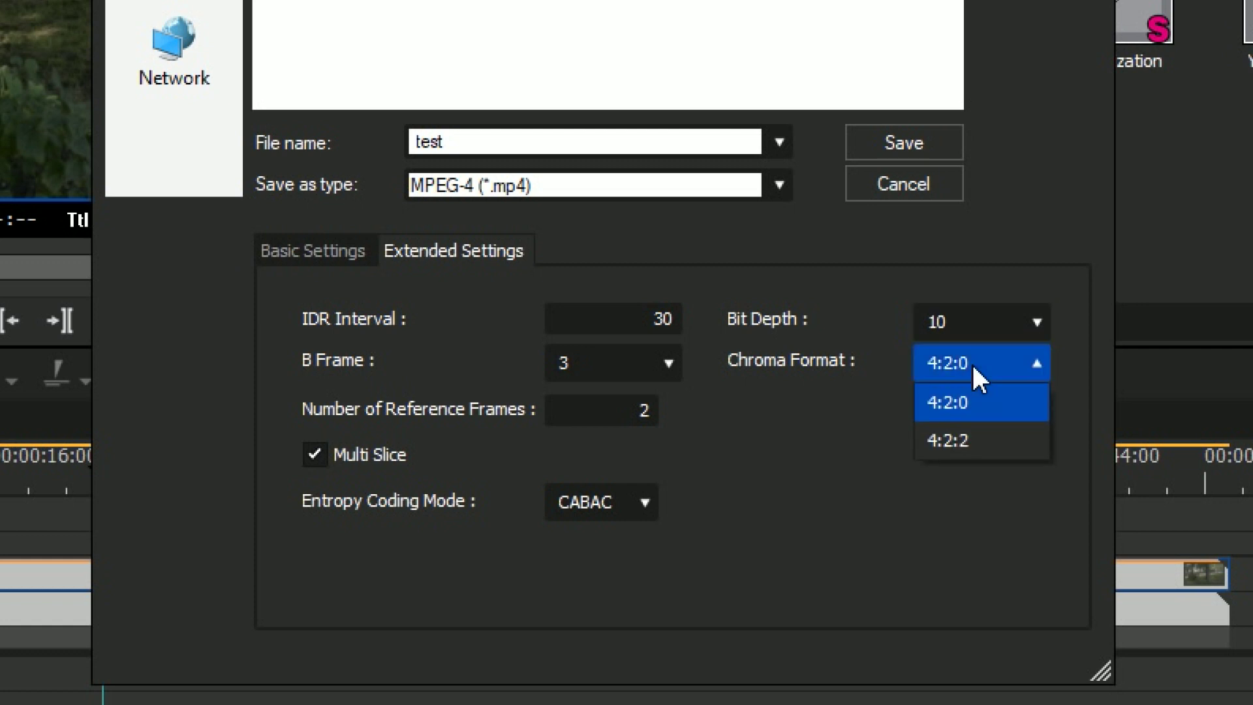
left_click(976, 437)
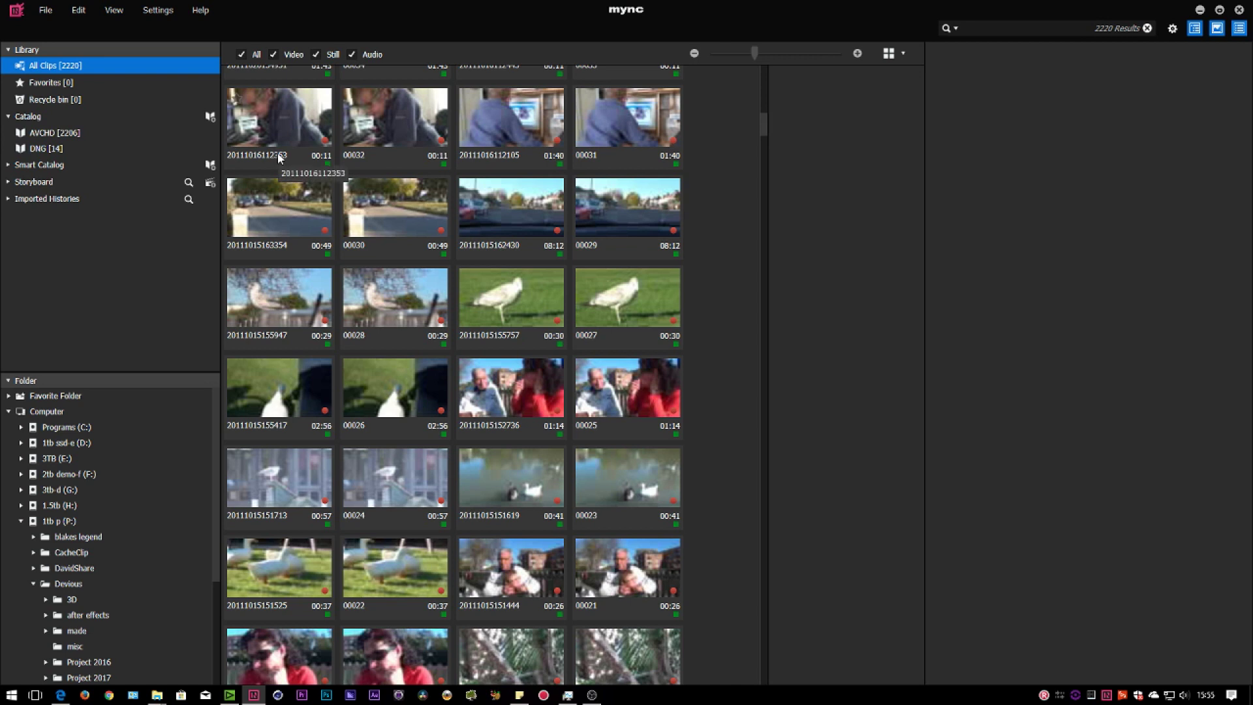
- Choose an offline clips display option from Mync's View menu
left_click(117, 13)
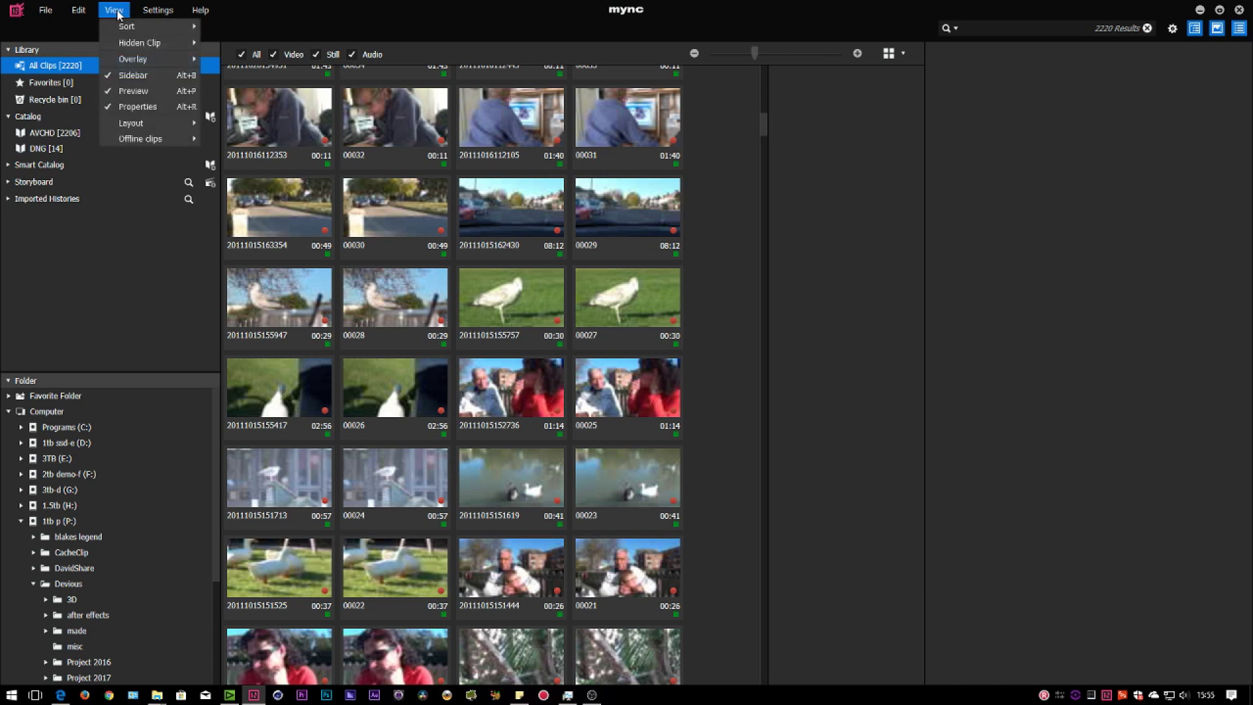
mouse_move(160, 140)
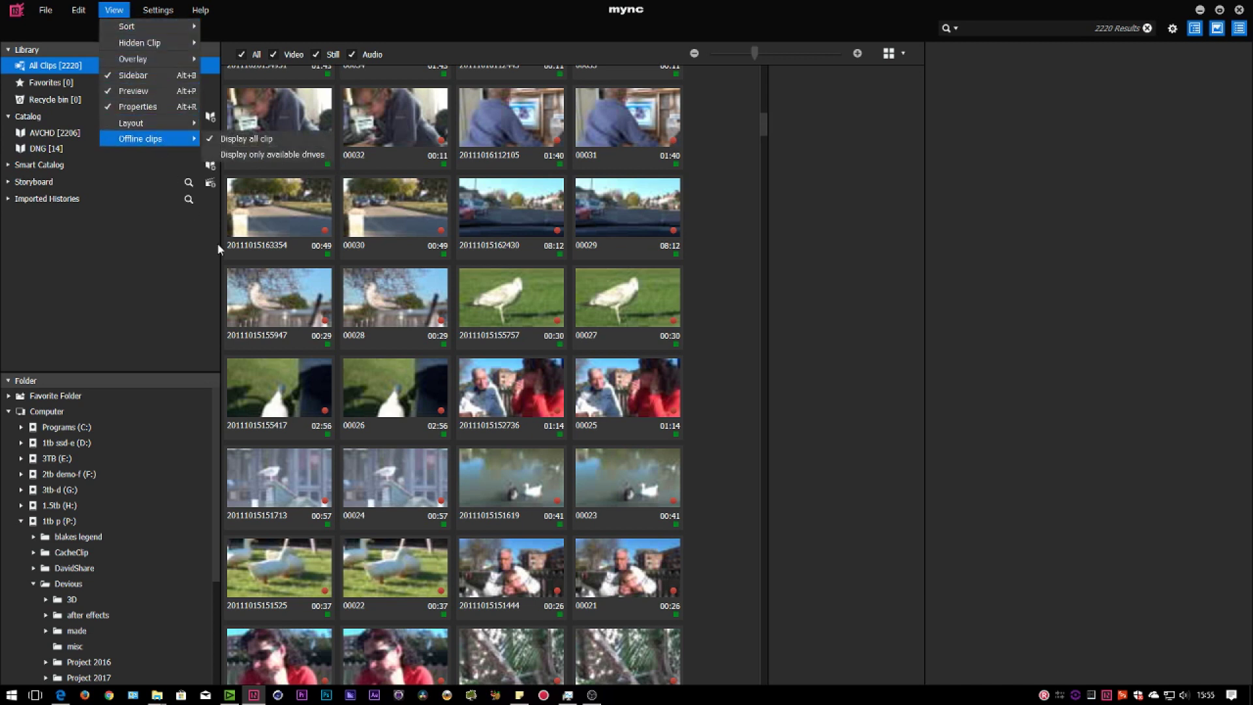
left_click(200, 251)
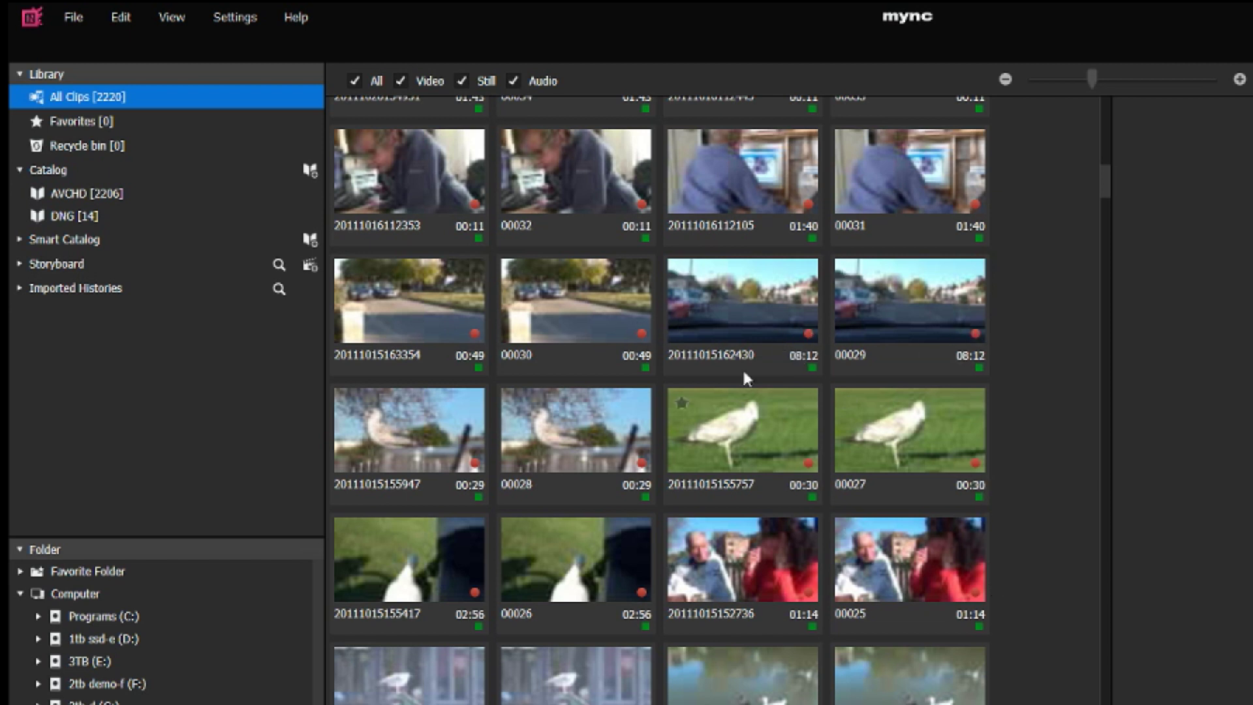
left_click(188, 17)
mouse_move(225, 202)
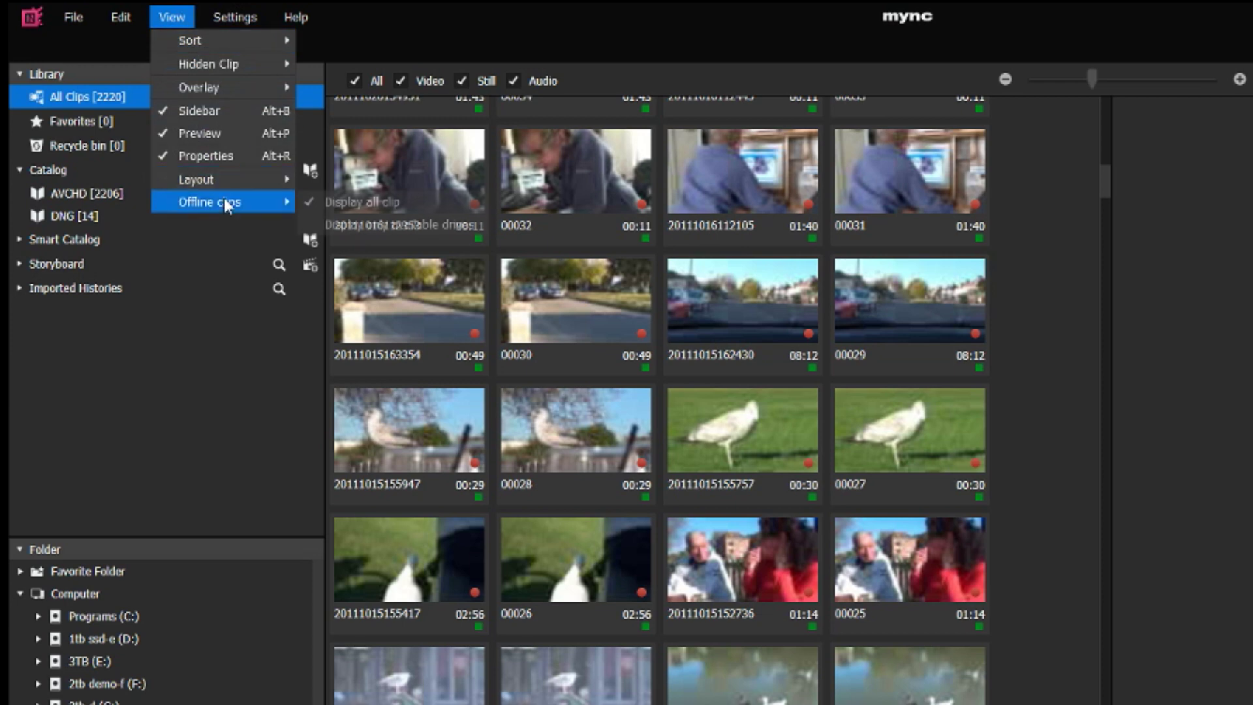
left_click(368, 225)
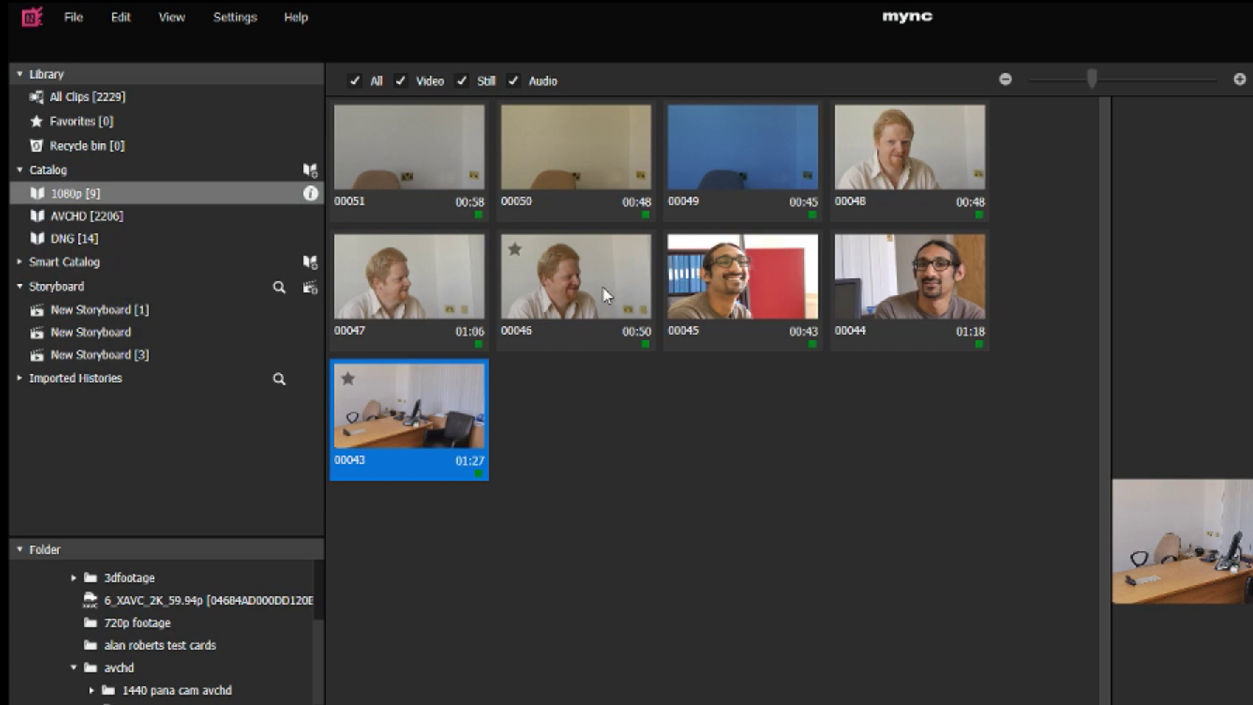
- Add clips to the first New Storyboard, trimming the second clip's in and out points
left_click_drag(881, 291, 191, 307)
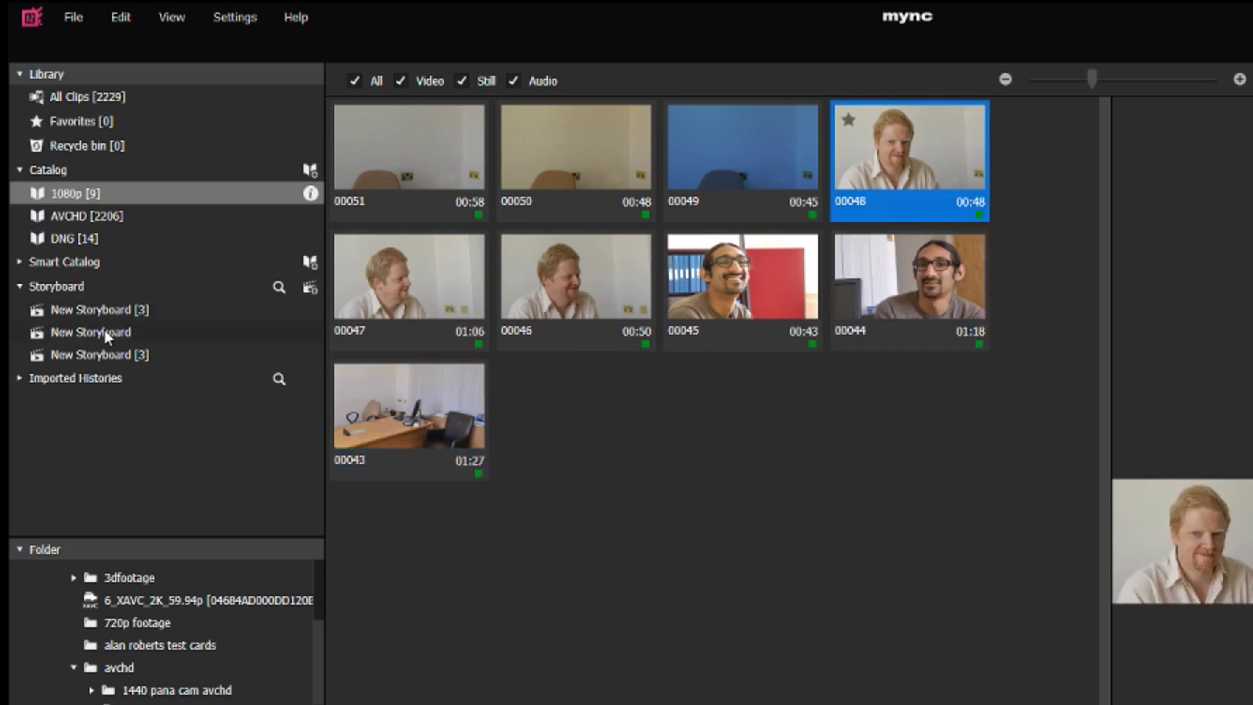
left_click_drag(438, 255, 569, 267)
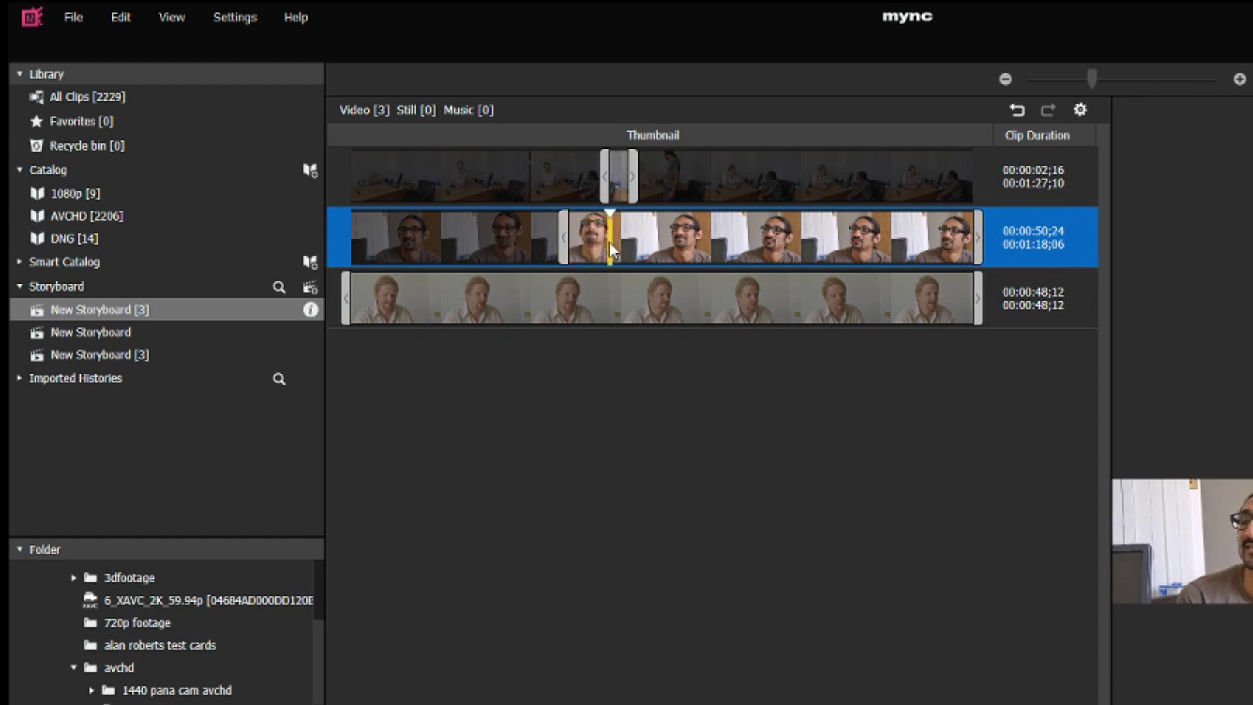
key("o")
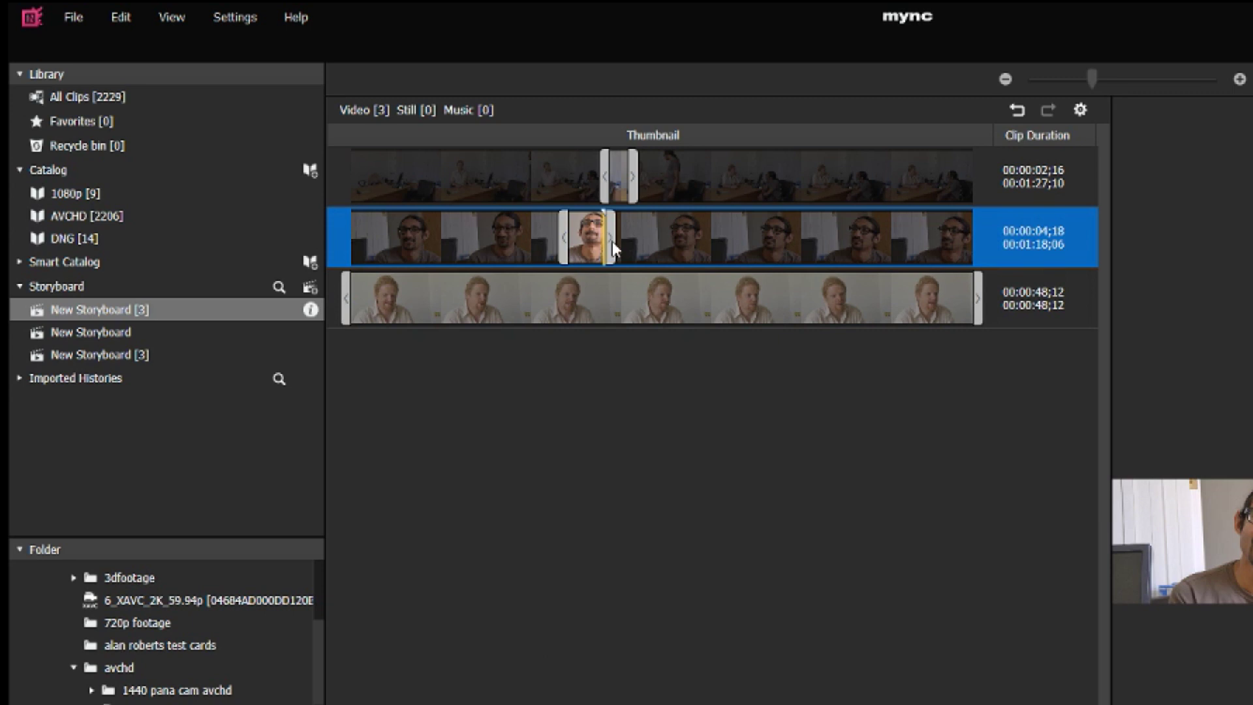
- Cut the second clip in two and lengthen the end of the third clip
right_click(613, 248)
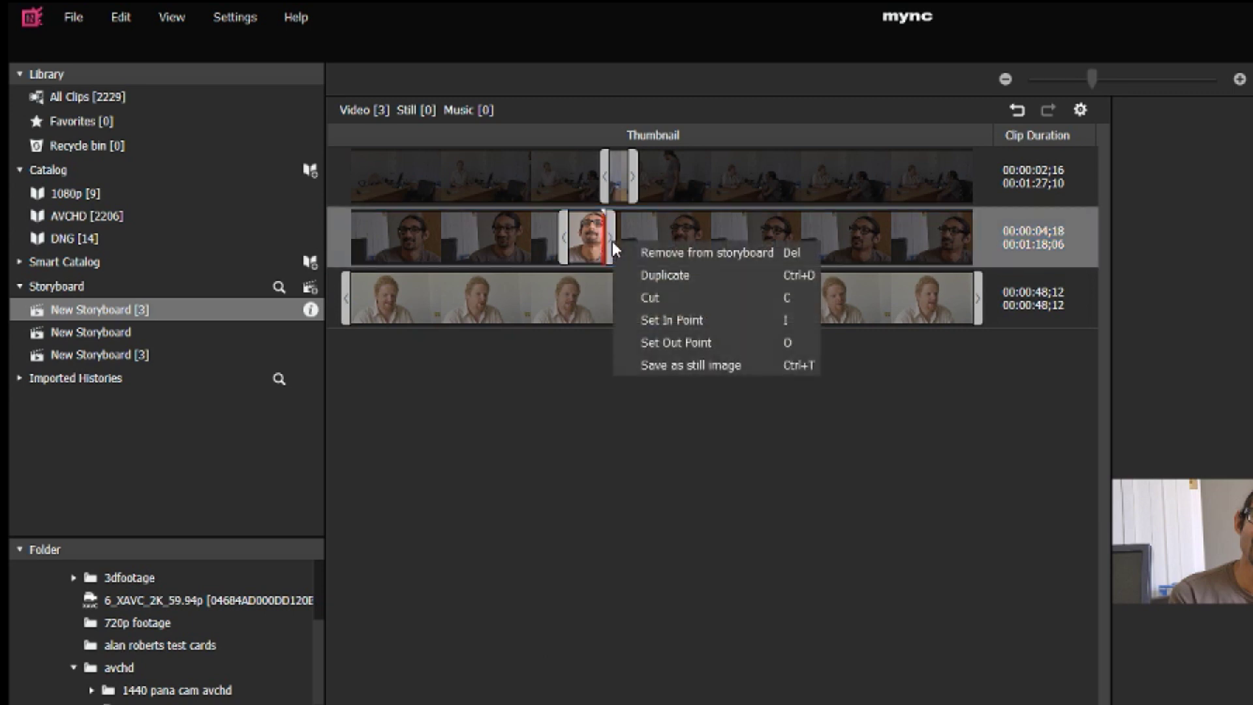
left_click(636, 298)
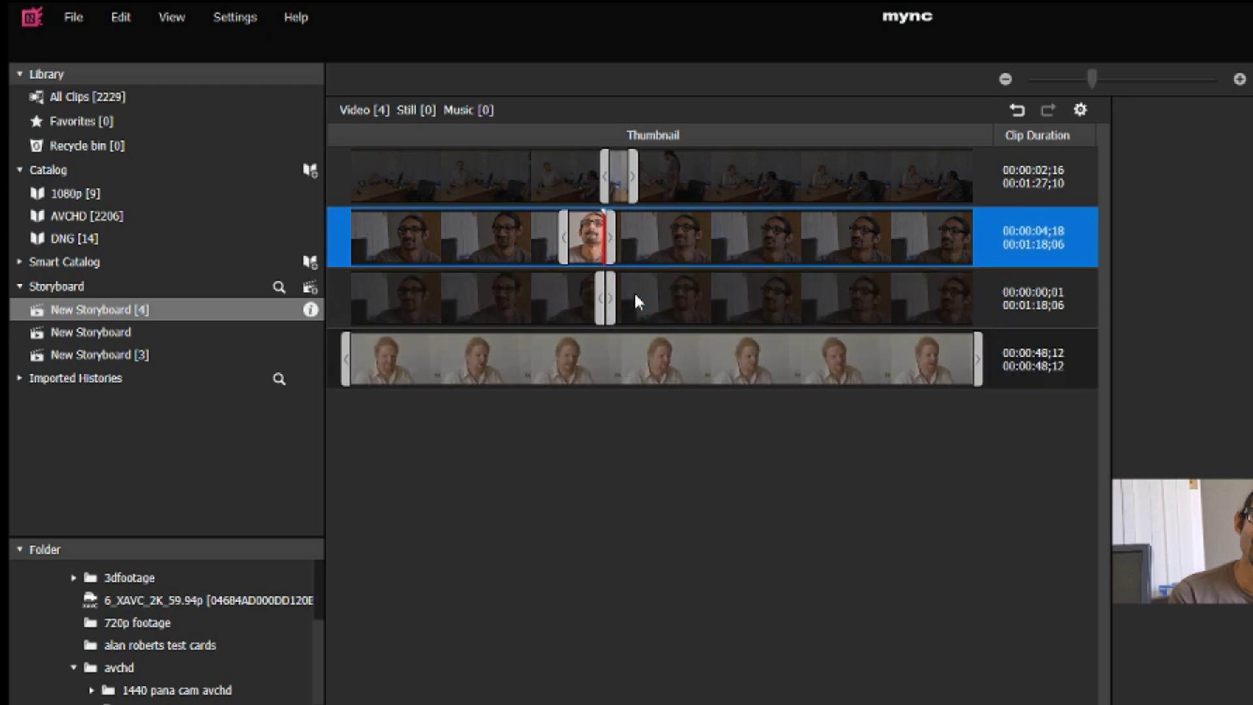
left_click_drag(616, 304, 742, 320)
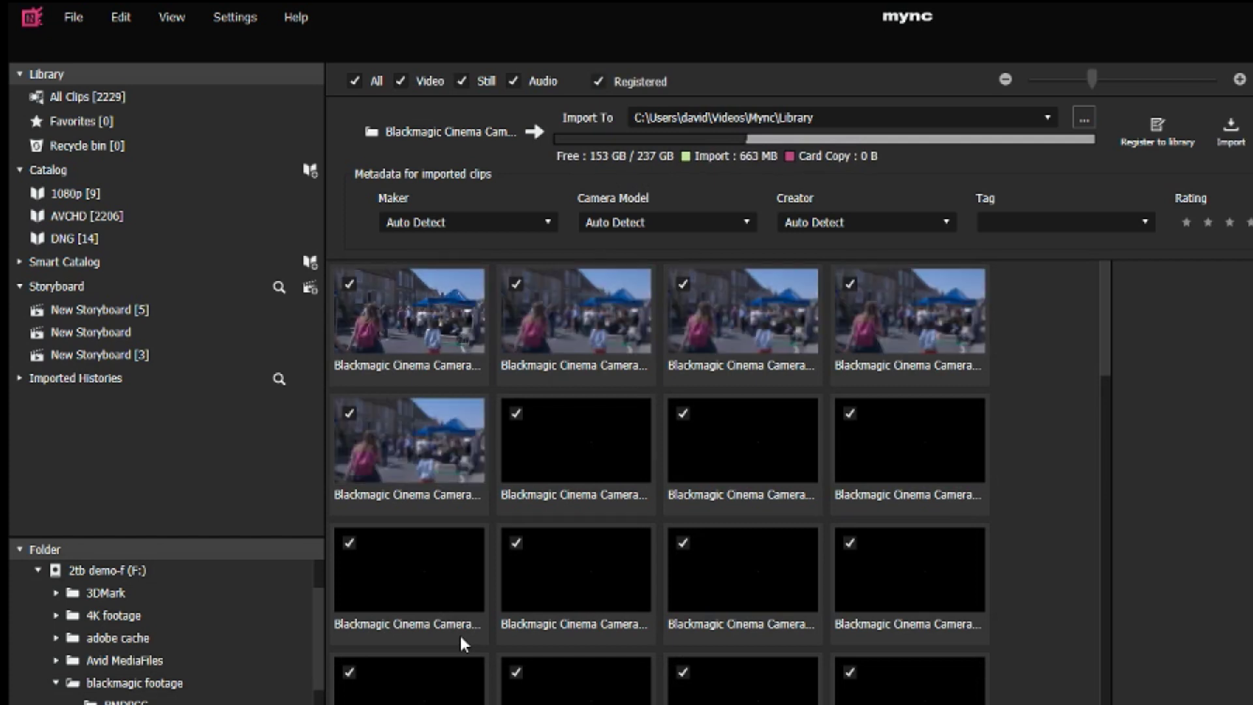
- Open the Blackmagic Cinema Camera folder and set all its frames as a still sequence
scroll(229, 627, "down", 5)
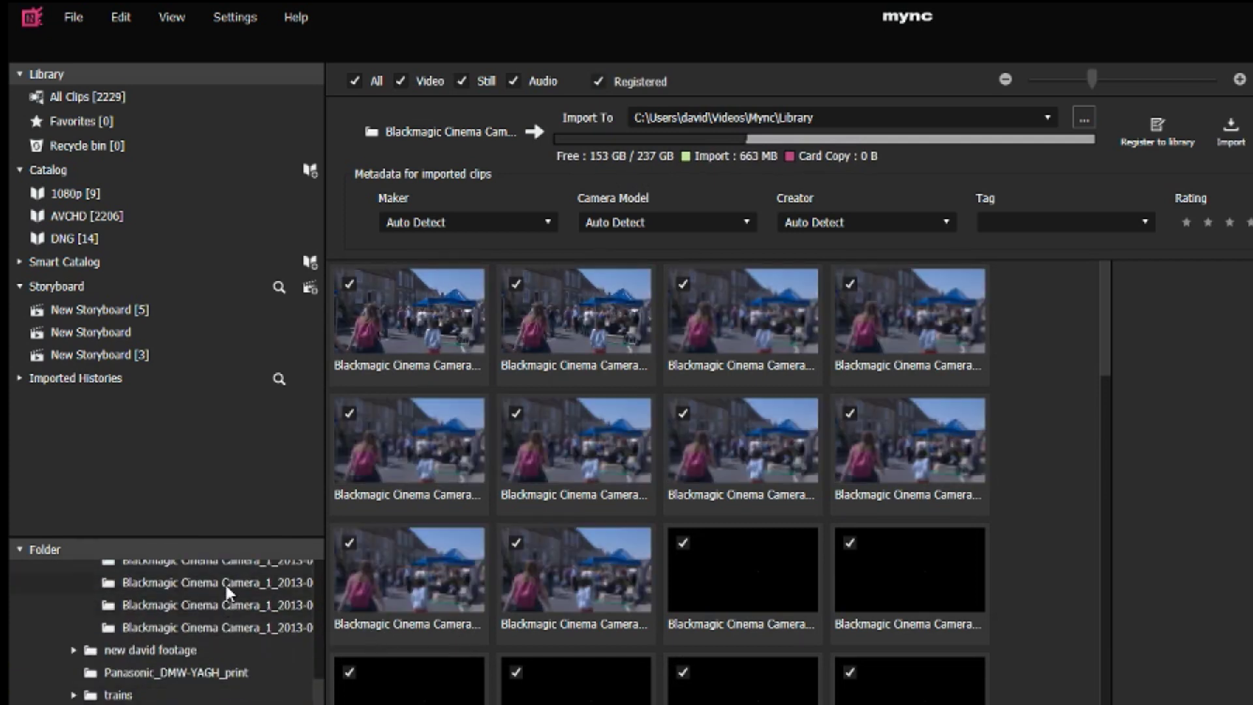
left_click(228, 586)
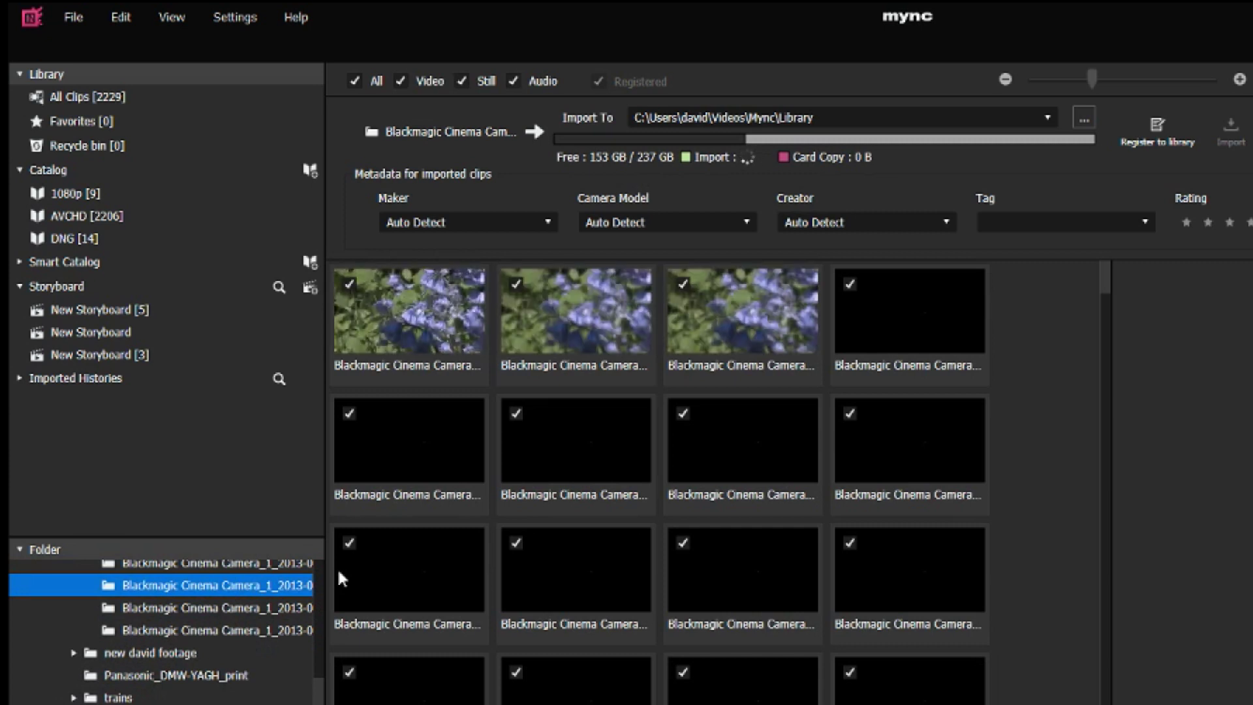
right_click(285, 586)
mouse_move(331, 616)
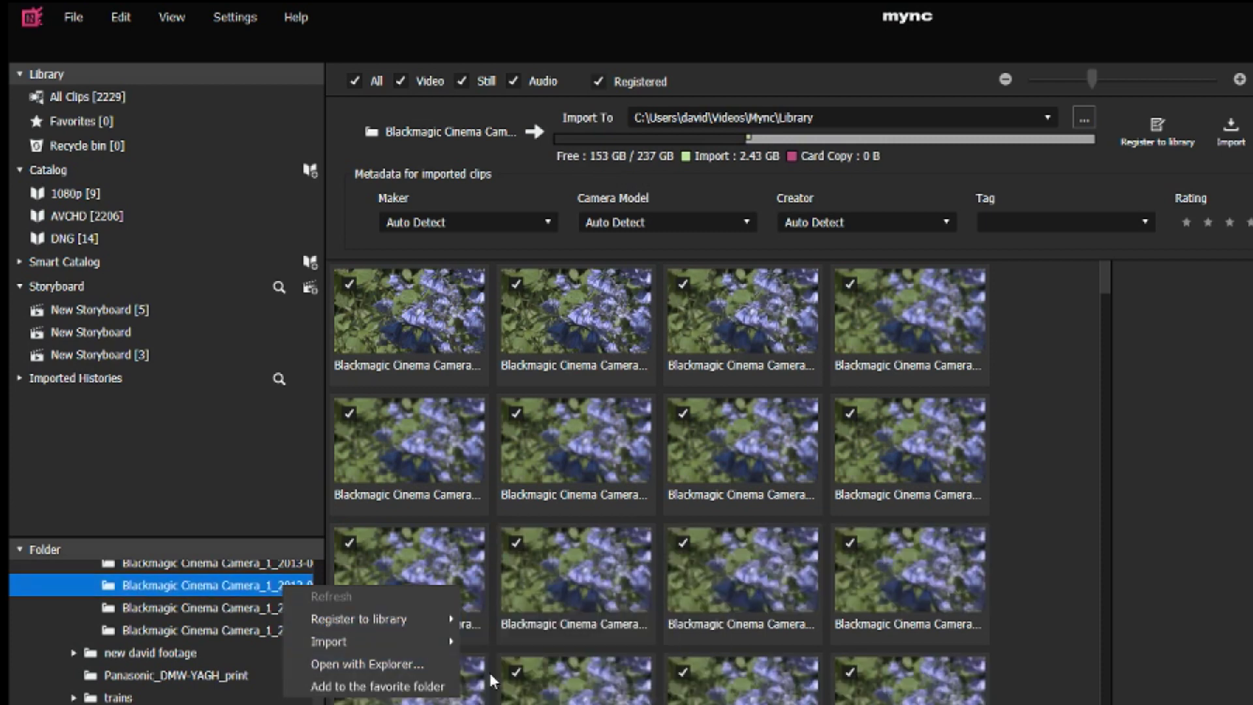
key("Escape")
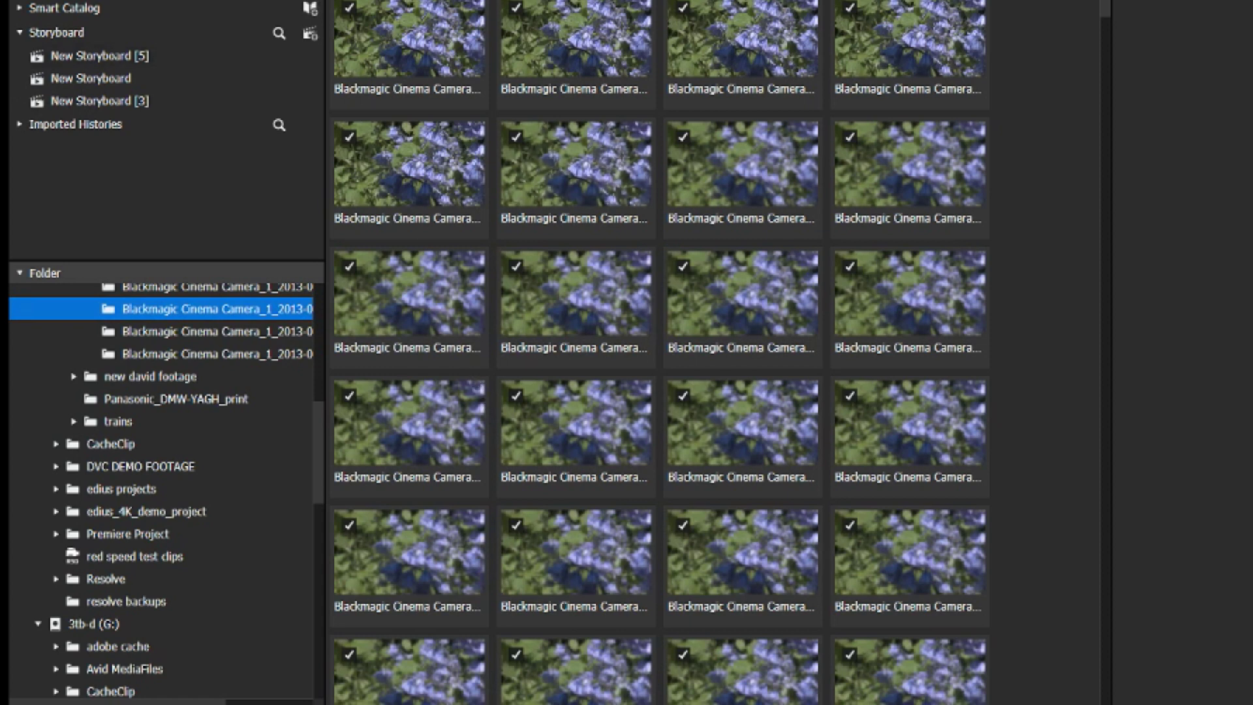
key("ctrl+a")
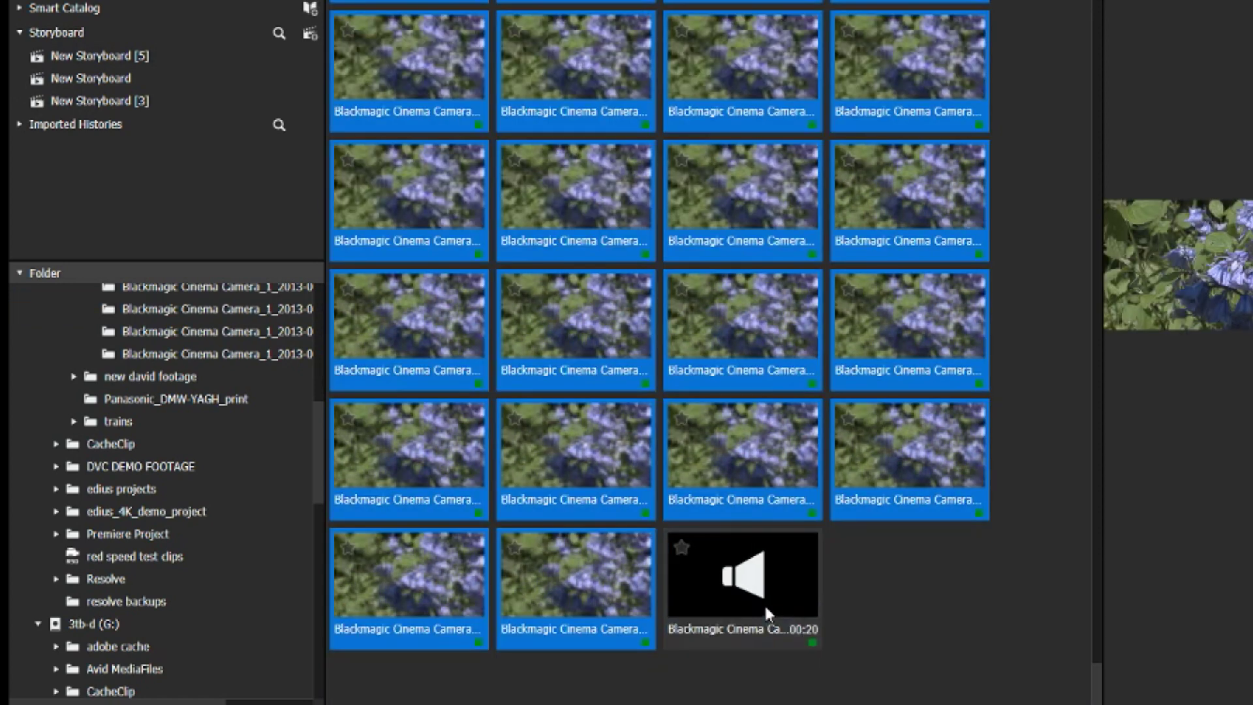
right_click(723, 429)
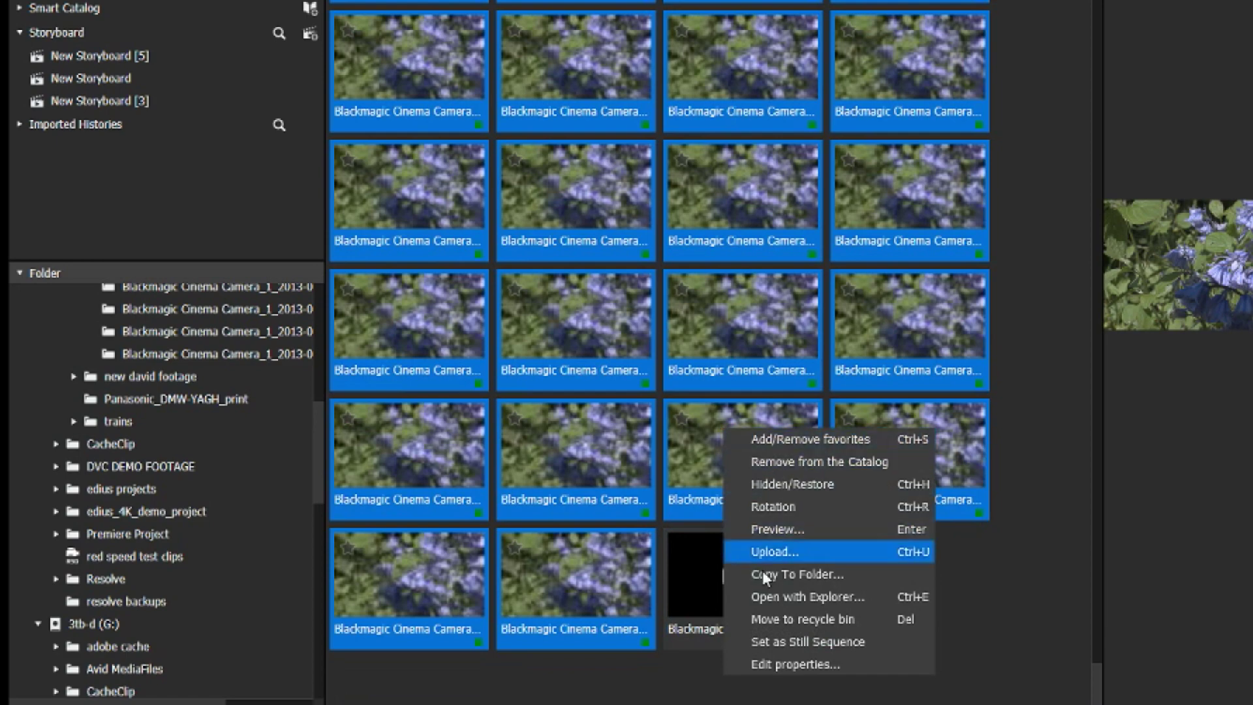
left_click(790, 639)
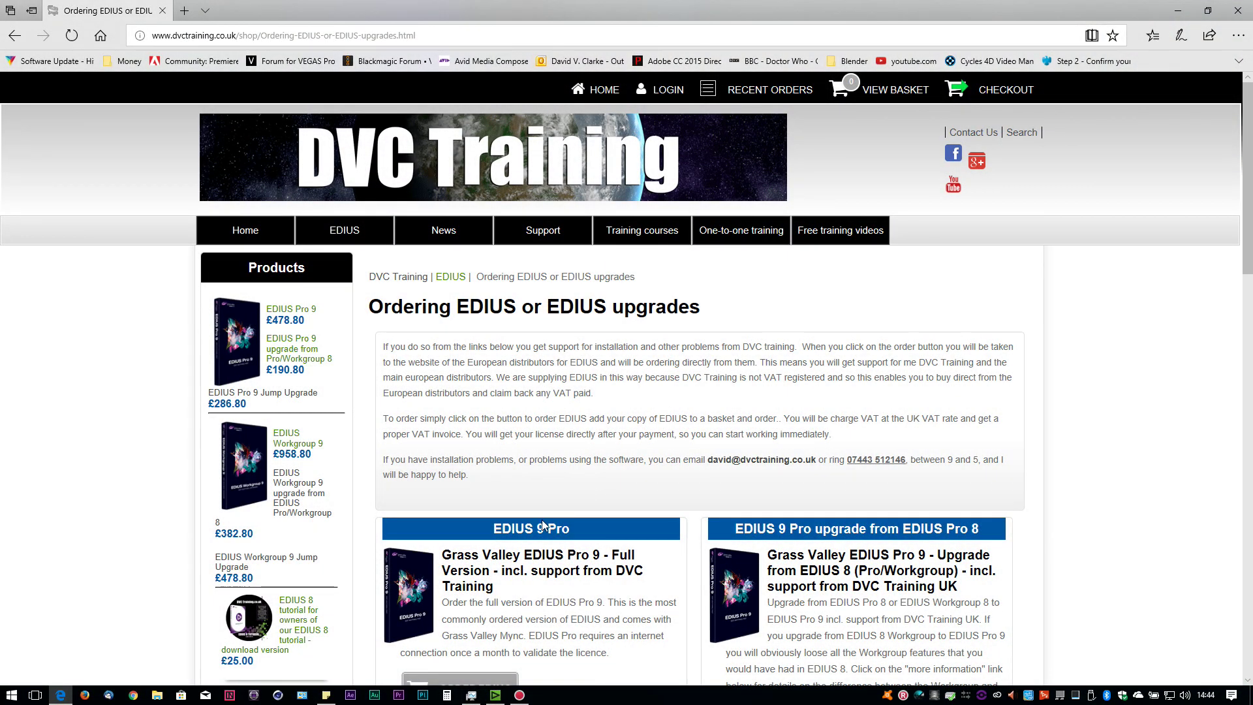
- Open the EDIUS 9 Pro product page and read down through its Workgroup-versus-Pro details
left_click(543, 525)
scroll(598, 459, "down", 4)
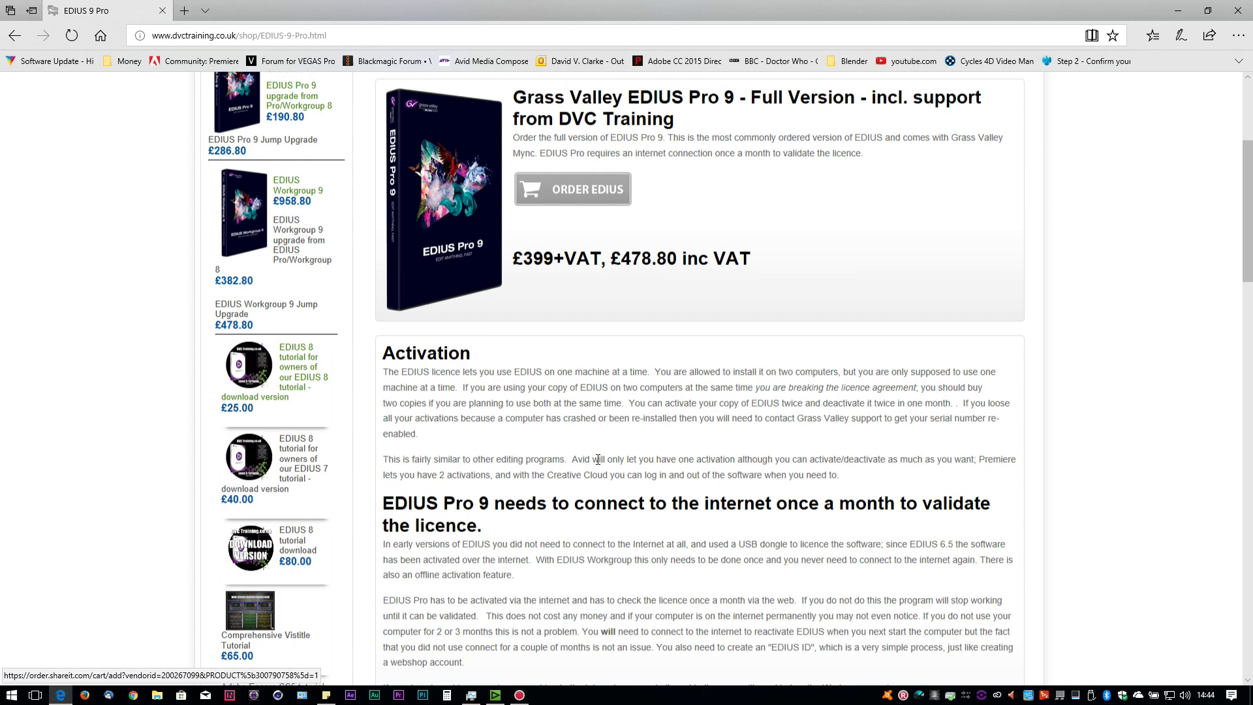
scroll(598, 459, "down", 10)
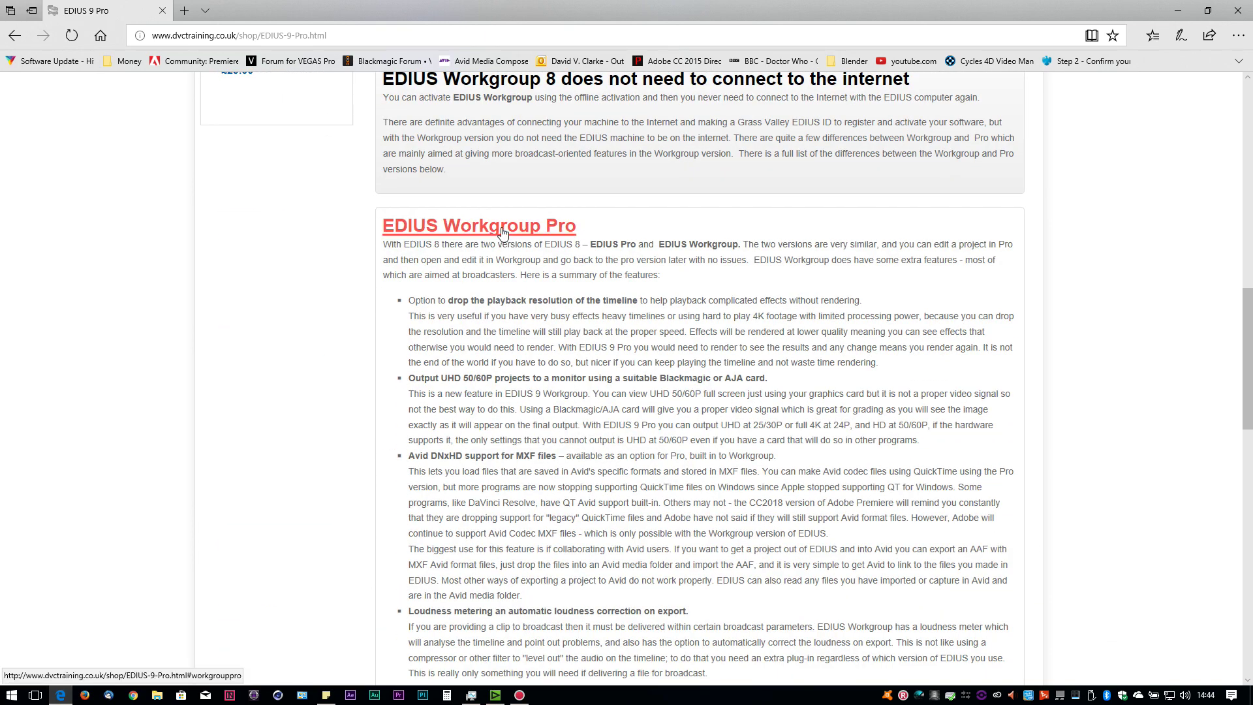
scroll(534, 427, "down", 6)
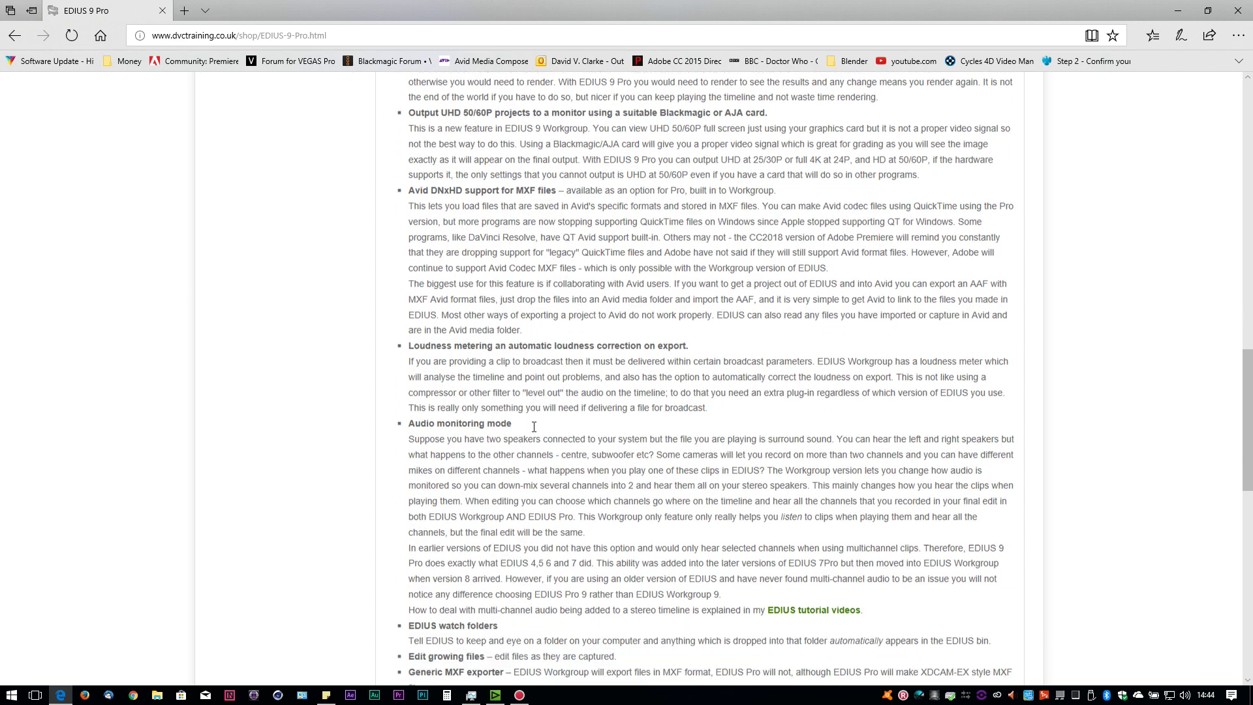
scroll(534, 427, "down", 8)
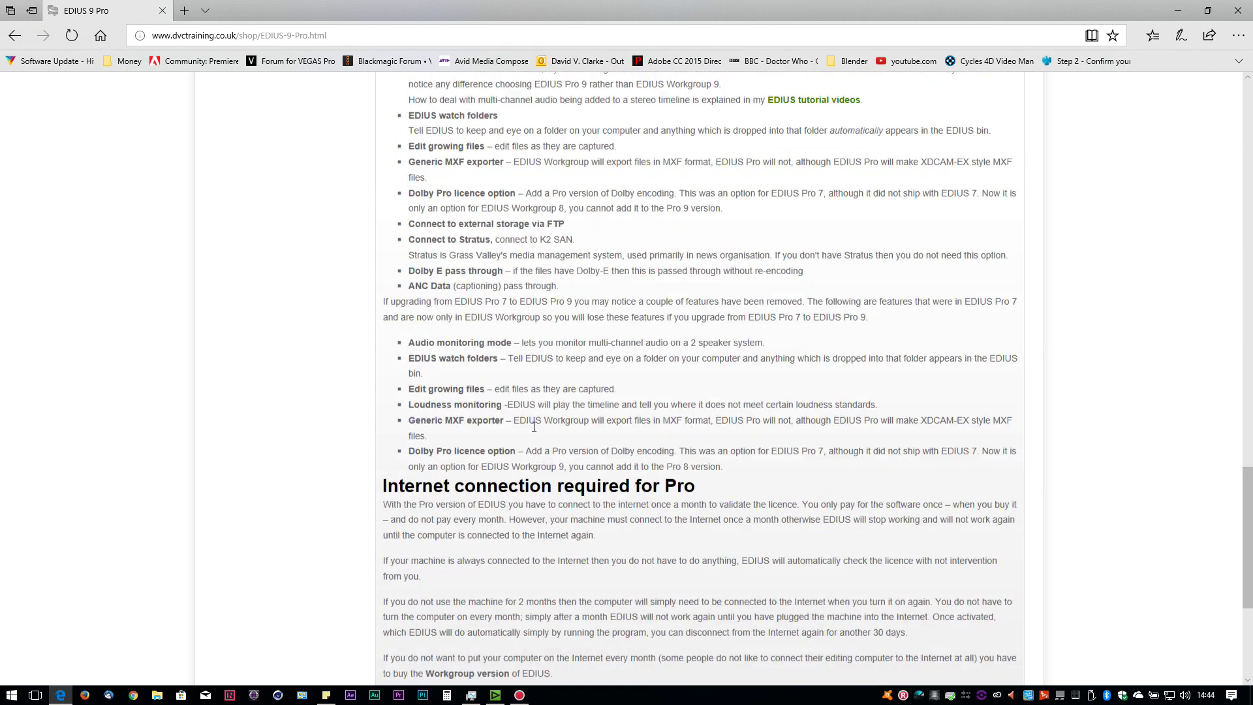
scroll(534, 427, "down", 1)
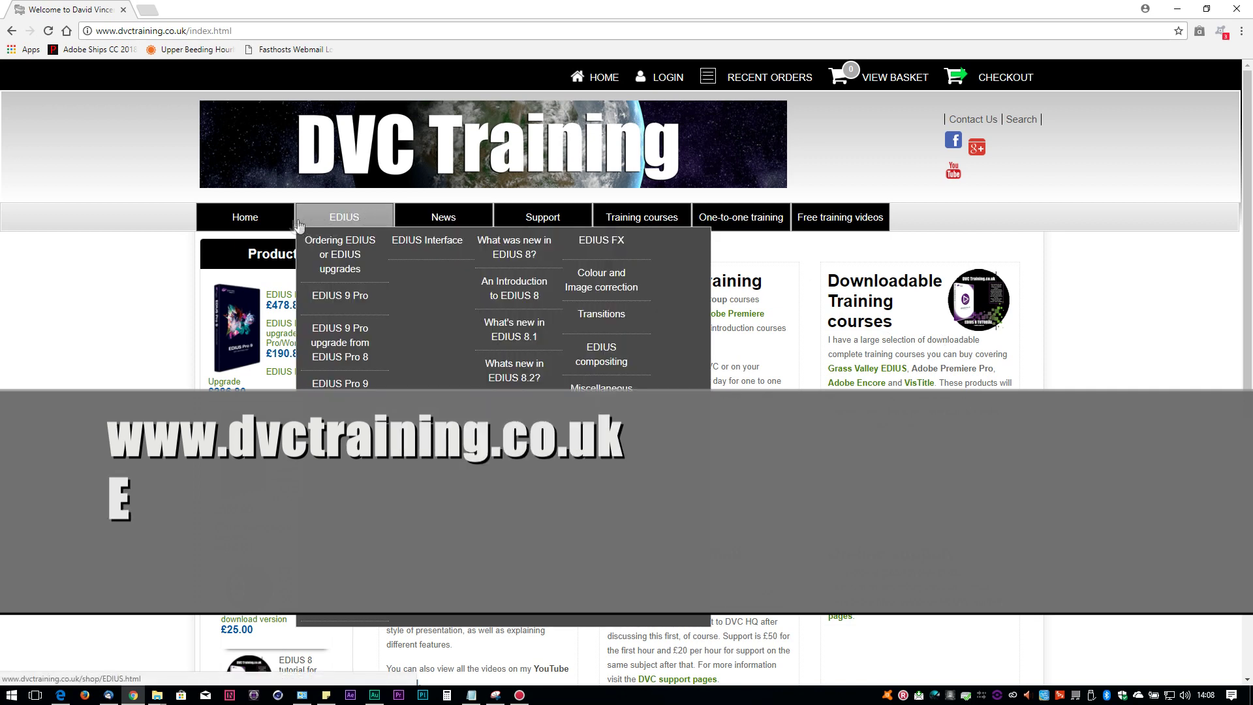
- Go to 'Ordering EDIUS or EDIUS upgrades' via the EDIUS menu and browse the product prices
mouse_move(313, 226)
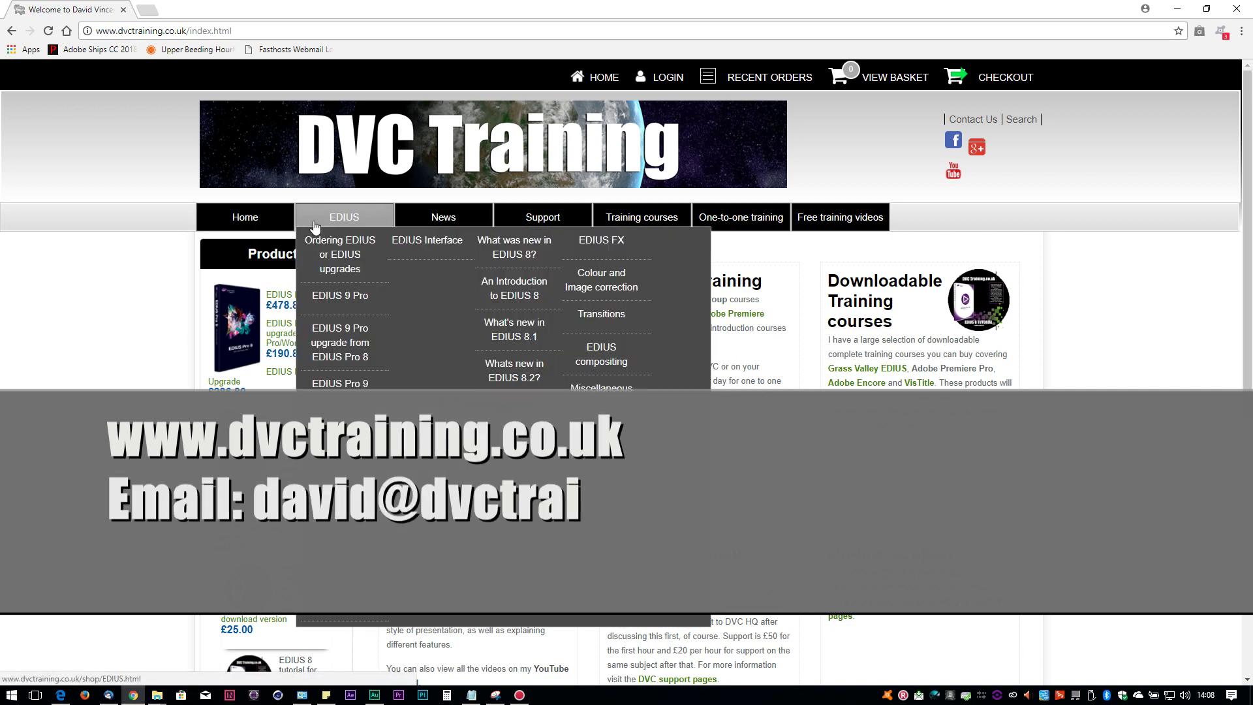
left_click(330, 246)
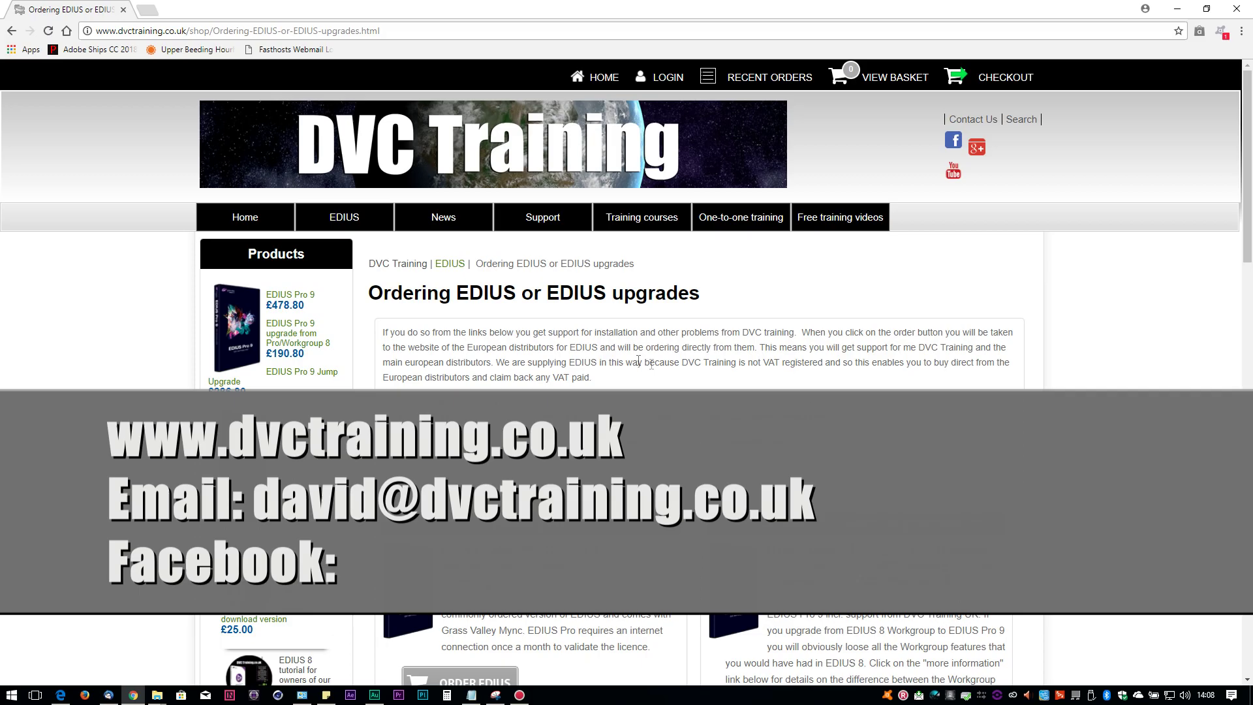
scroll(651, 364, "down", 4)
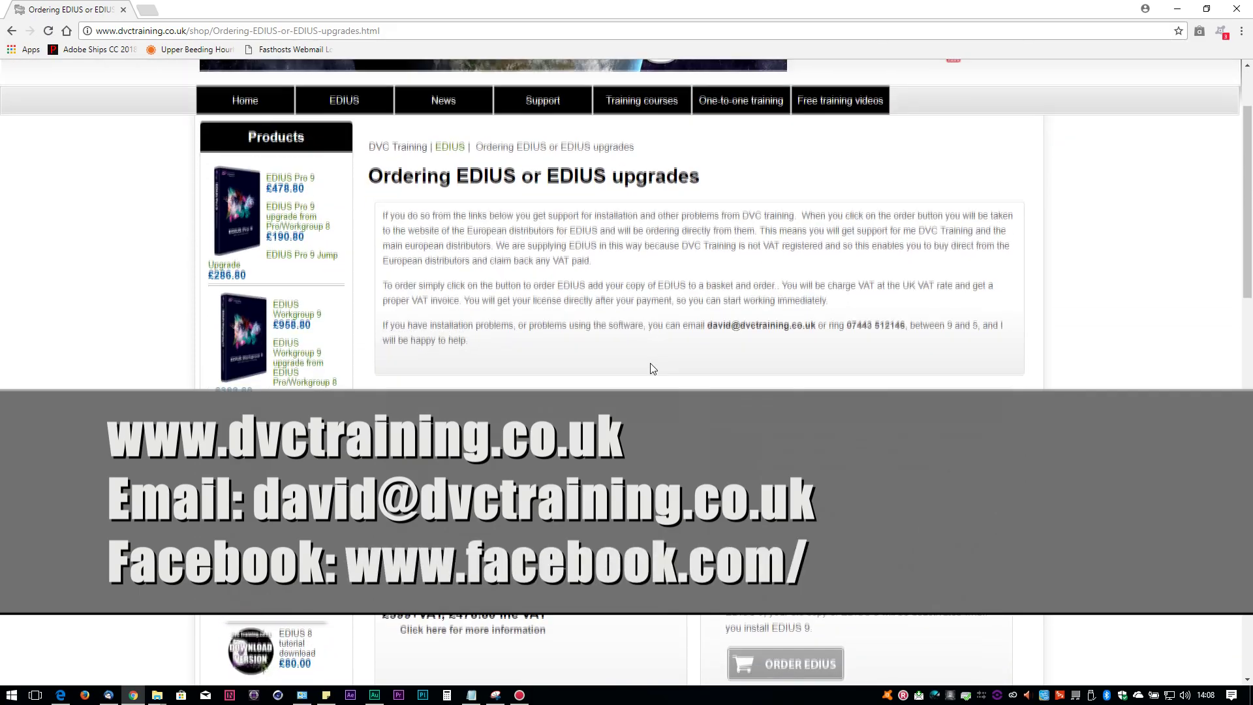
scroll(652, 363, "down", 3)
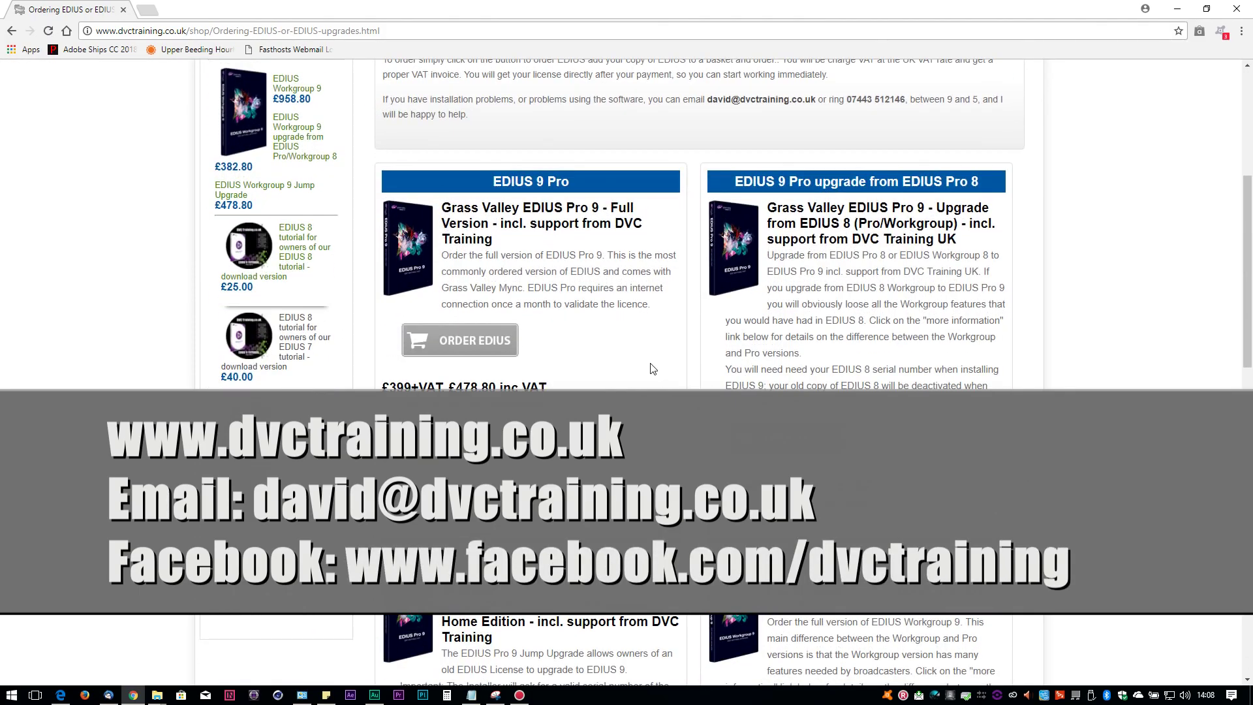
scroll(650, 369, "down", 4)
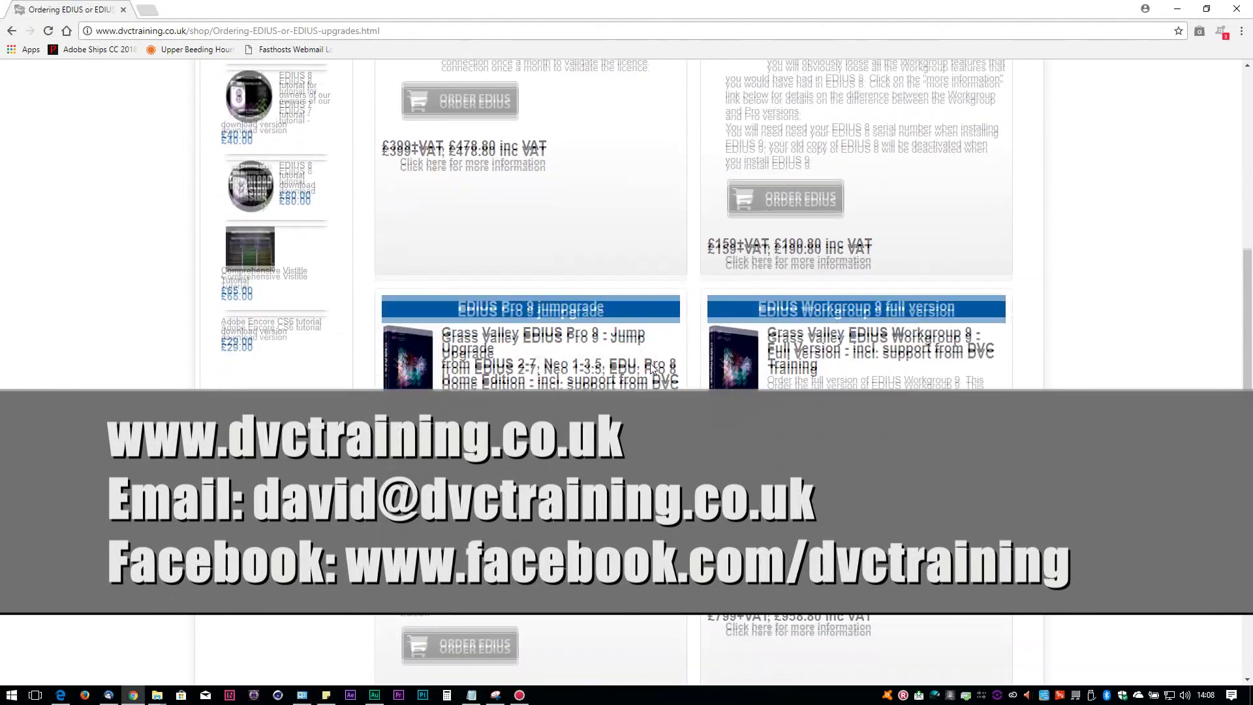
scroll(650, 368, "down", 4)
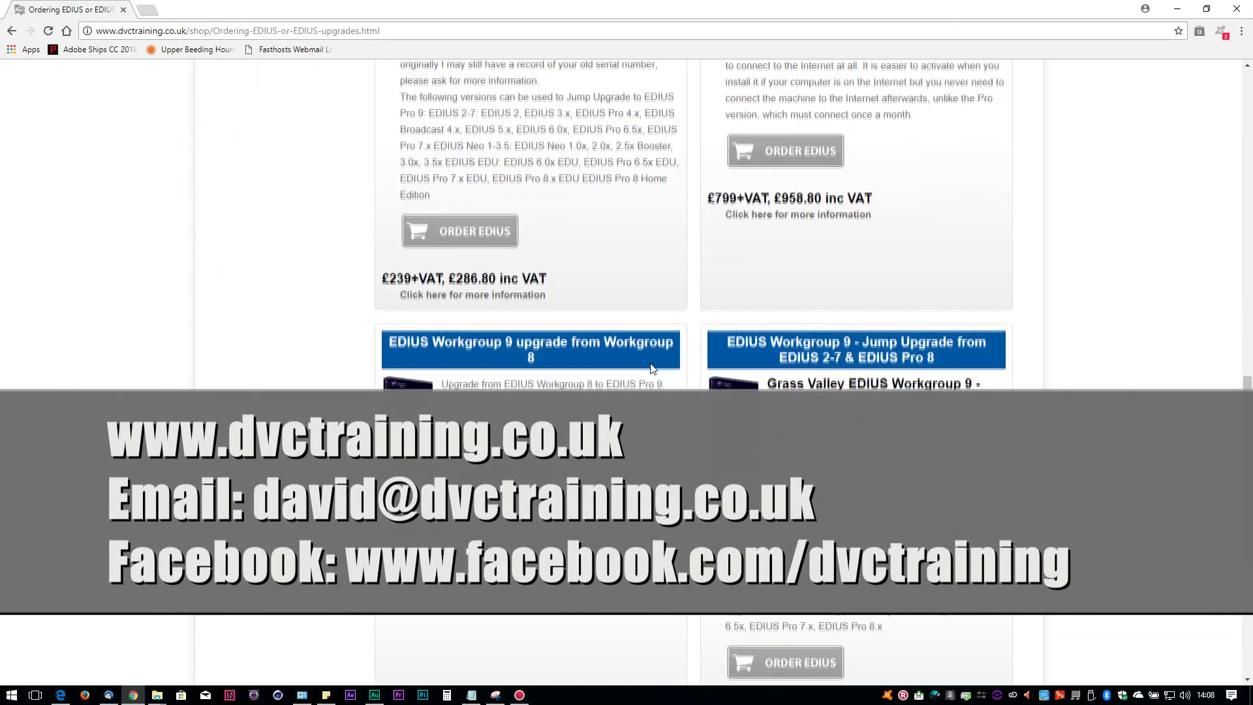
scroll(652, 368, "down", 2)
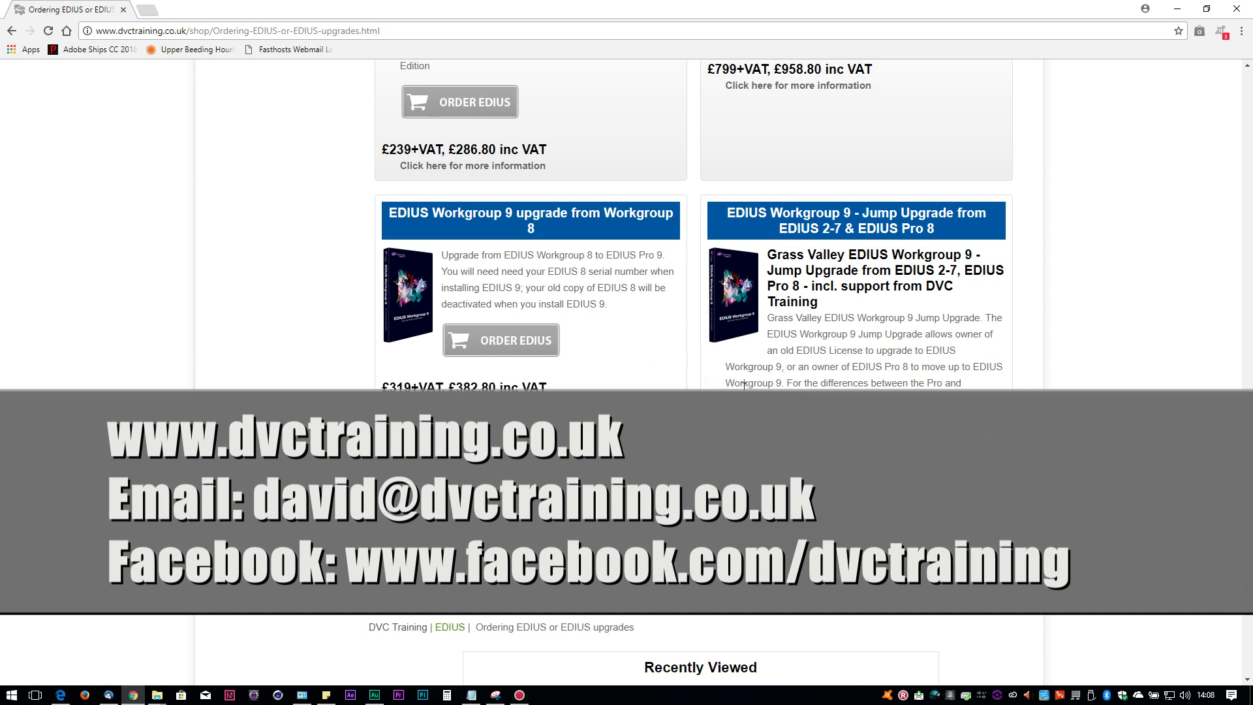
scroll(1235, 71, "up", 15)
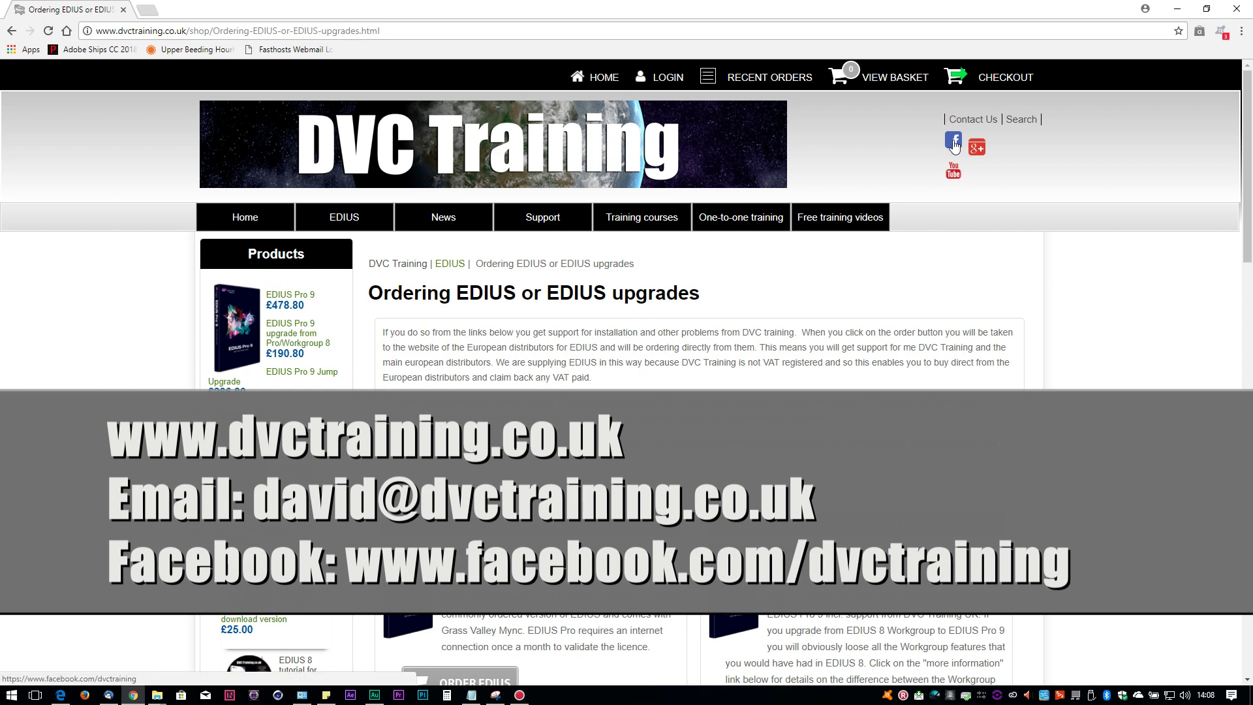
- Open DVC Training's Facebook page from the header icon and scroll down its posts
left_click(954, 143)
left_click_drag(1248, 117, 1248, 338)
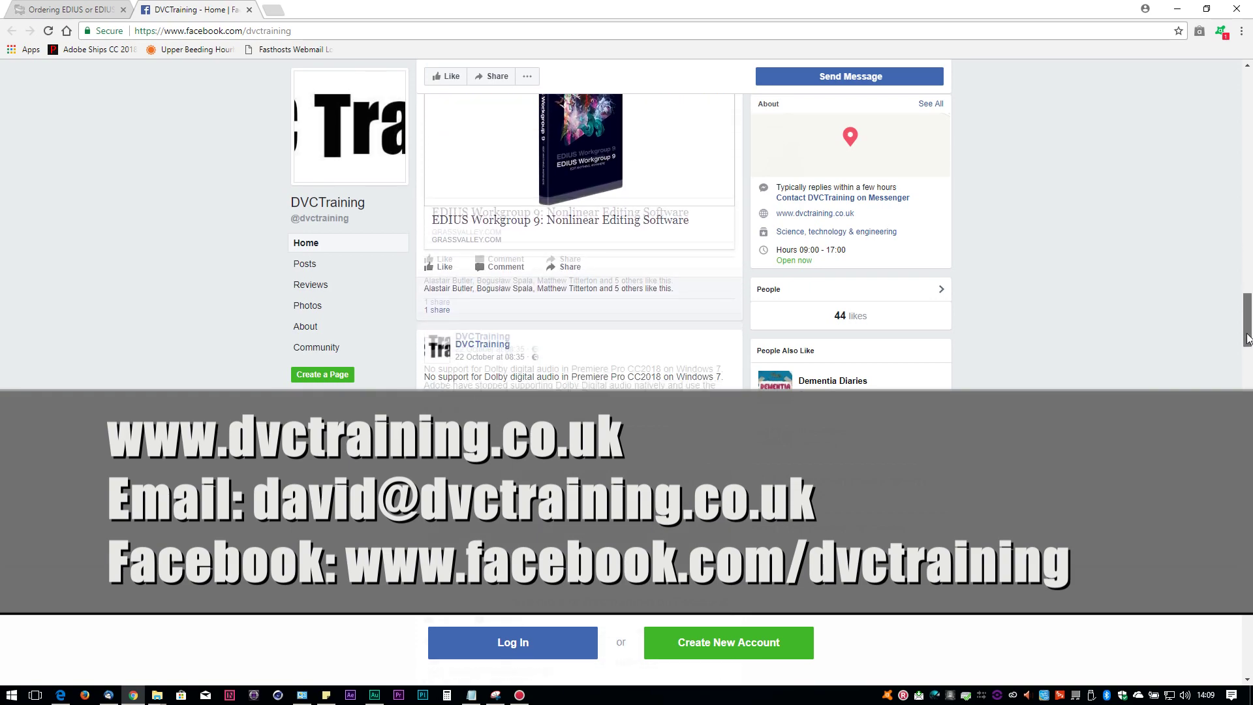